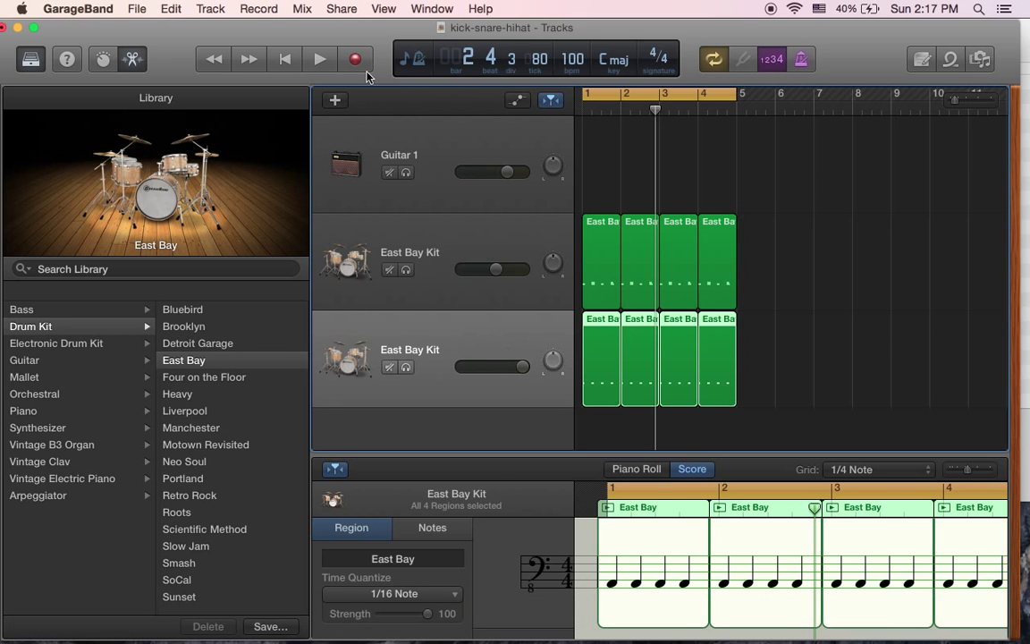
Select the first region on the upper East Bay Kit track and play the four-bar drum loop from the start
click(286, 59)
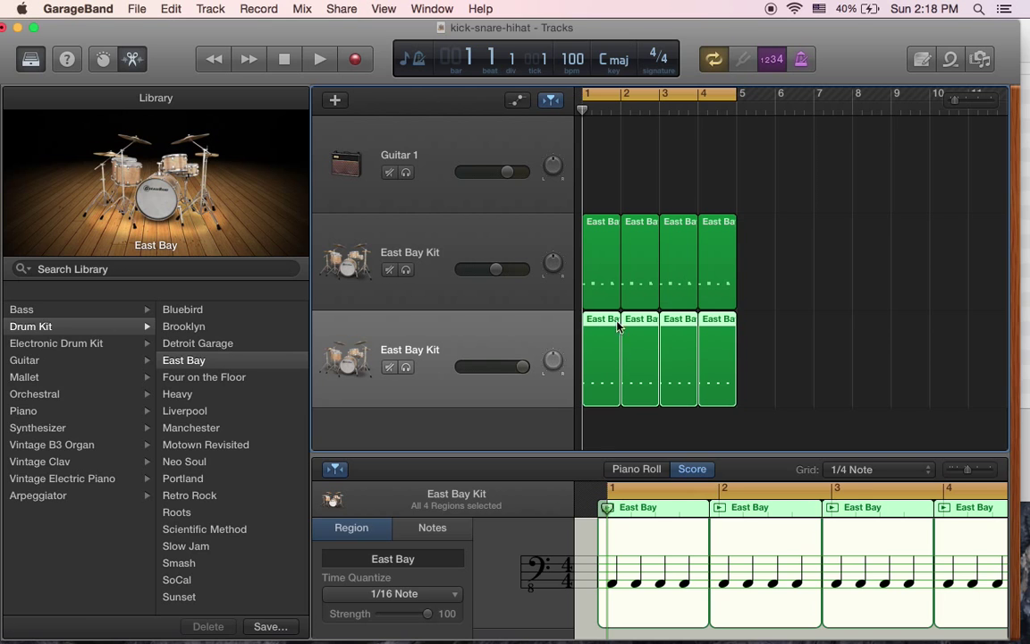
drag(609, 277, 607, 276)
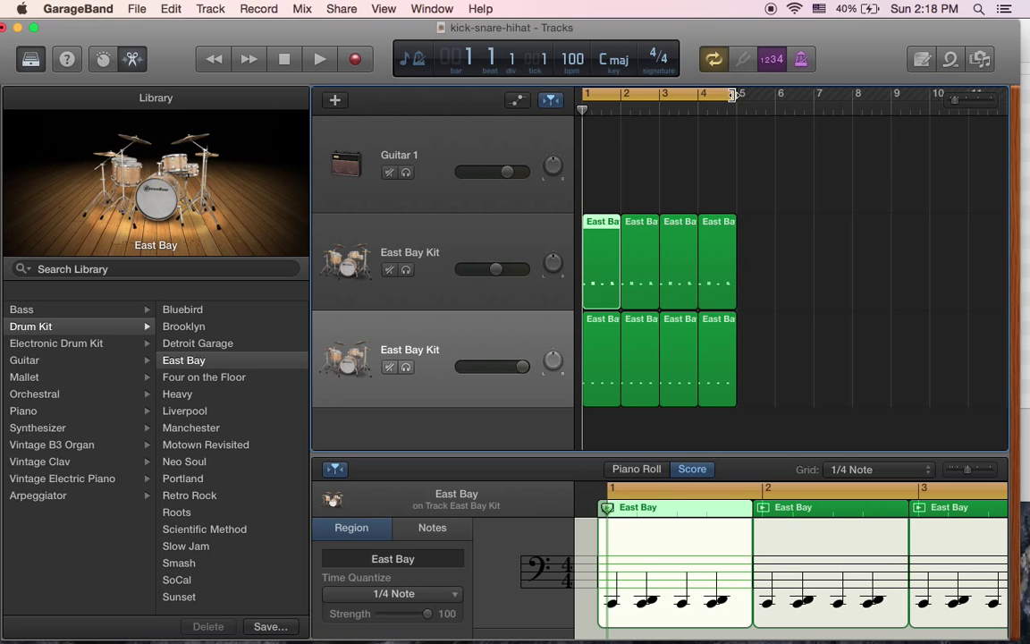
click(327, 65)
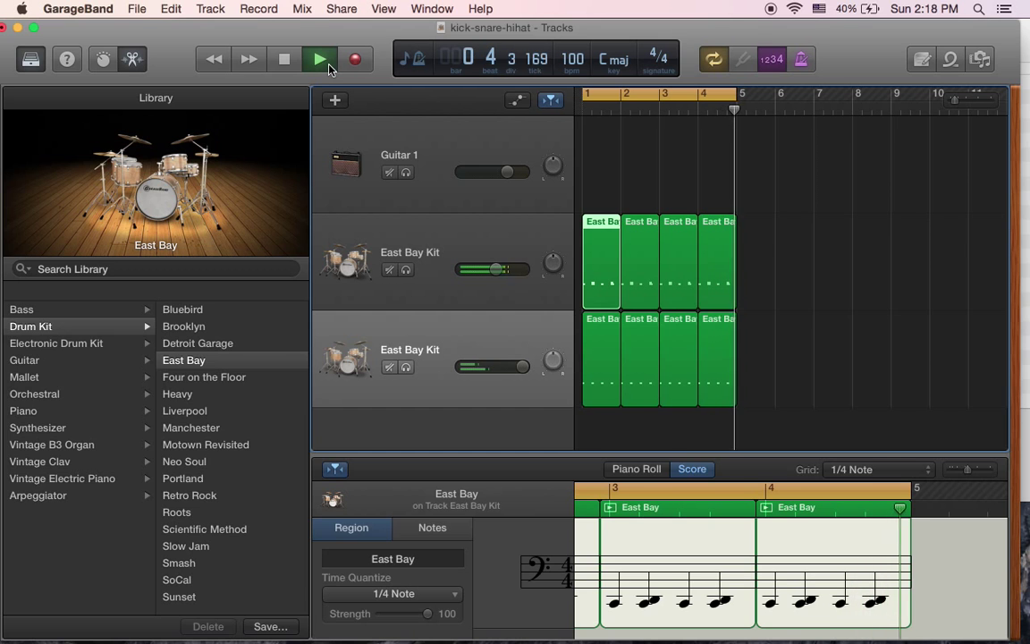
click(328, 68)
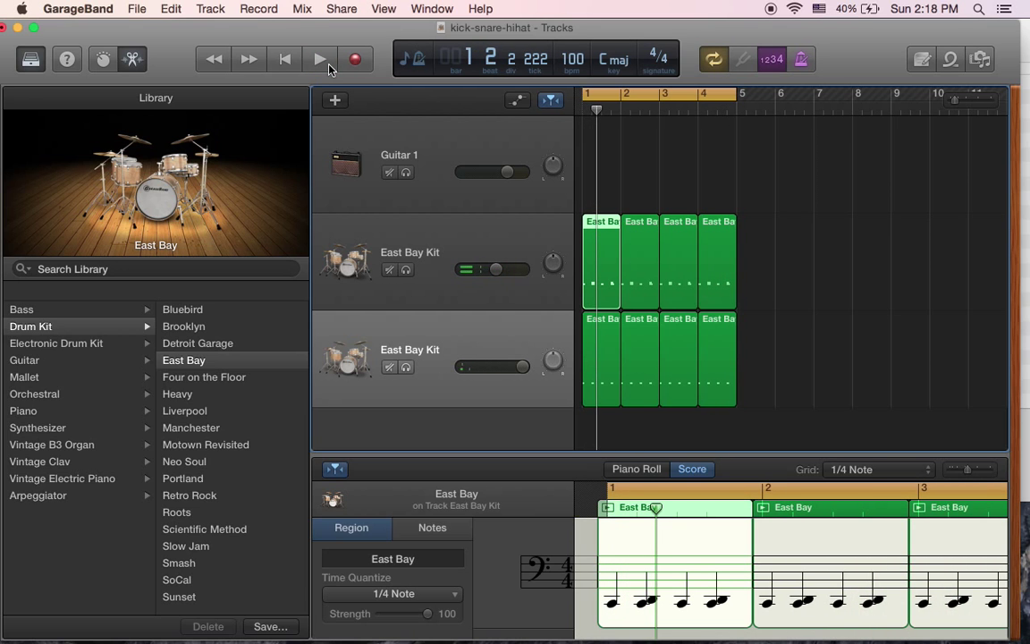
Switch to Firefox and review the Apple forum threads about merging GarageBand tracks and creating custom drums
mouse_move(514, 638)
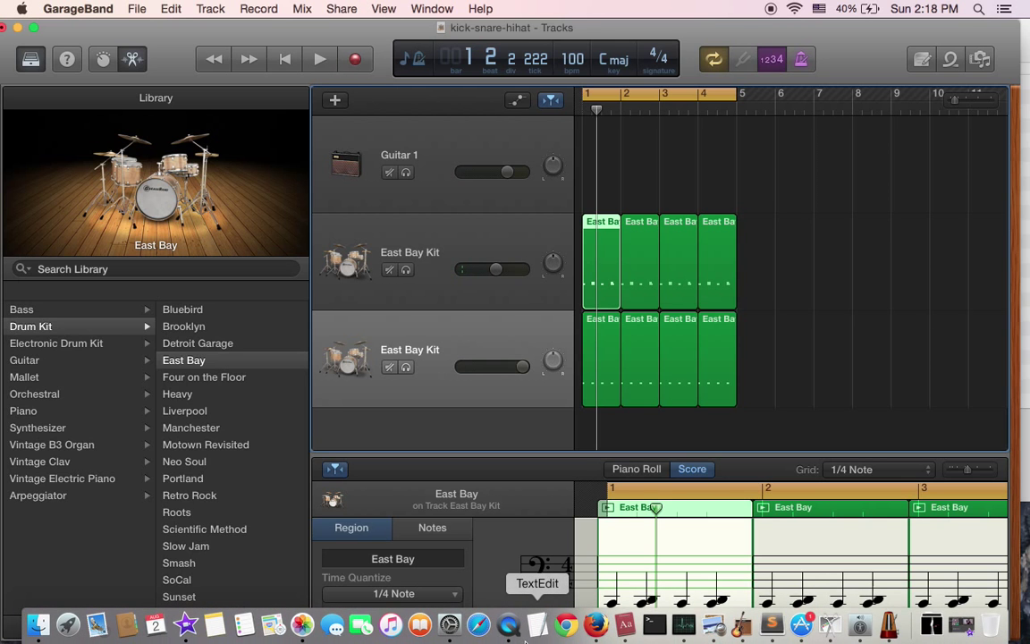
click(597, 623)
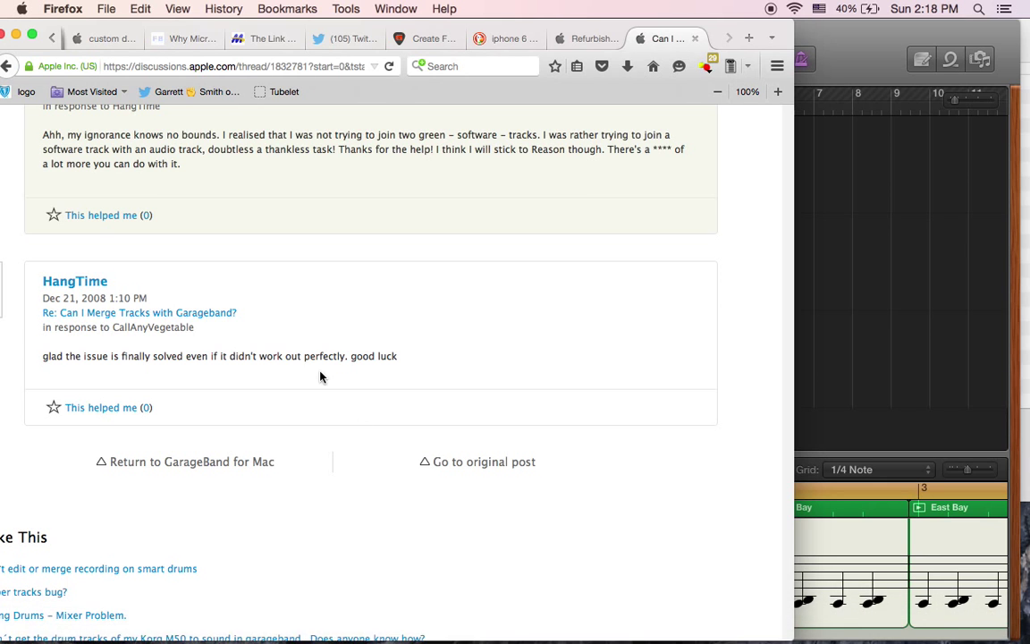
scroll(321, 375, up, 1)
scroll(320, 376, up, 5)
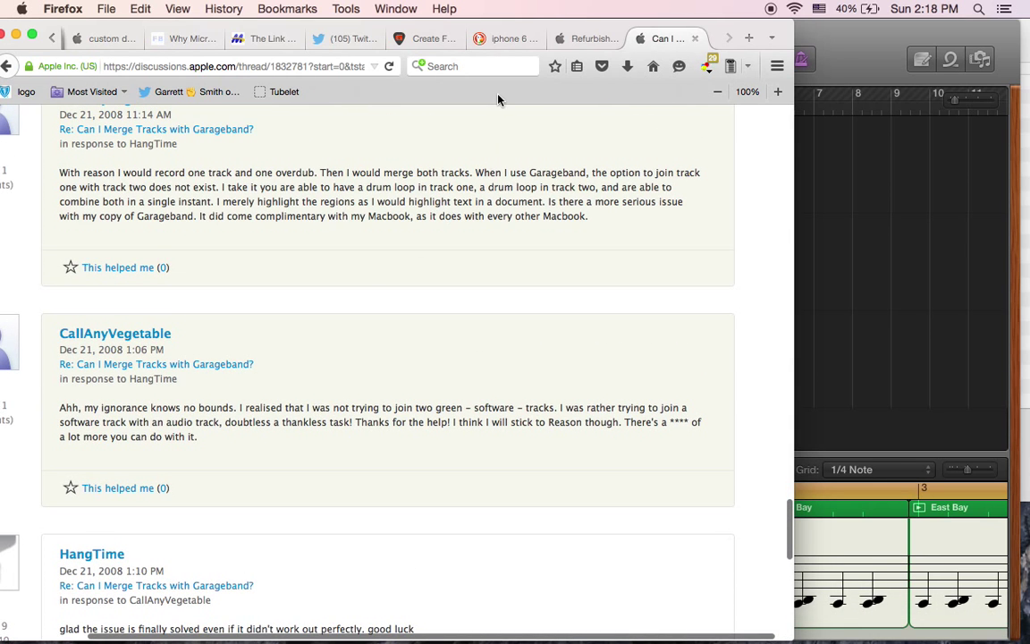
click(7, 68)
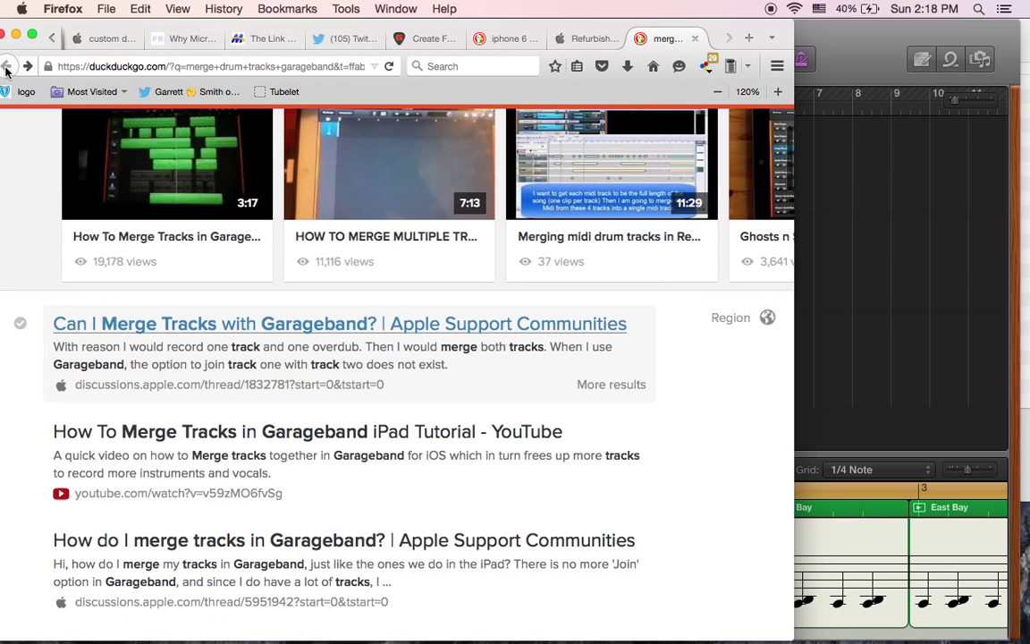
click(28, 67)
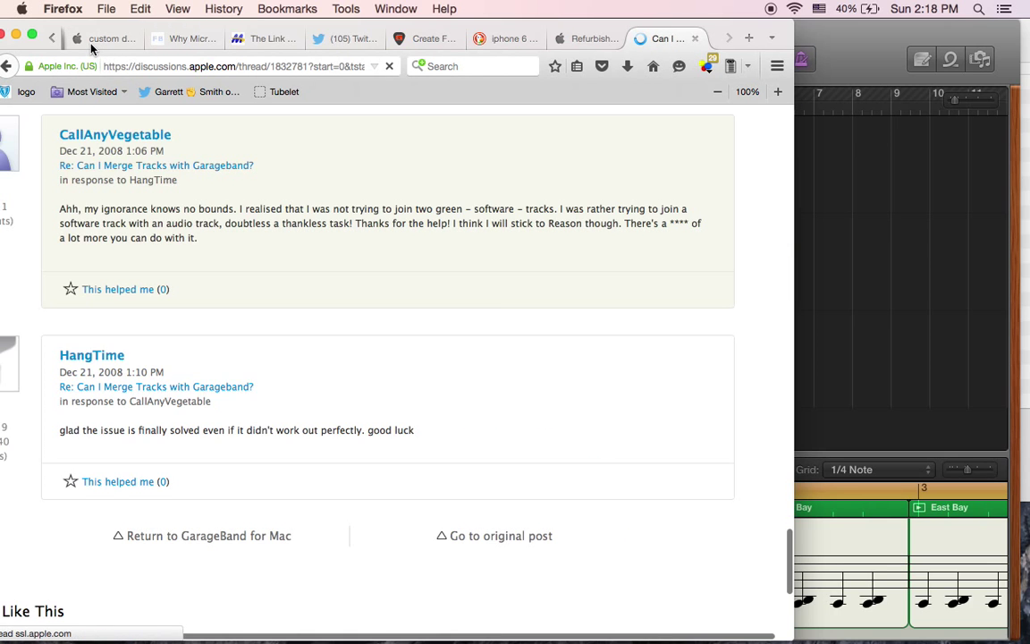
click(90, 47)
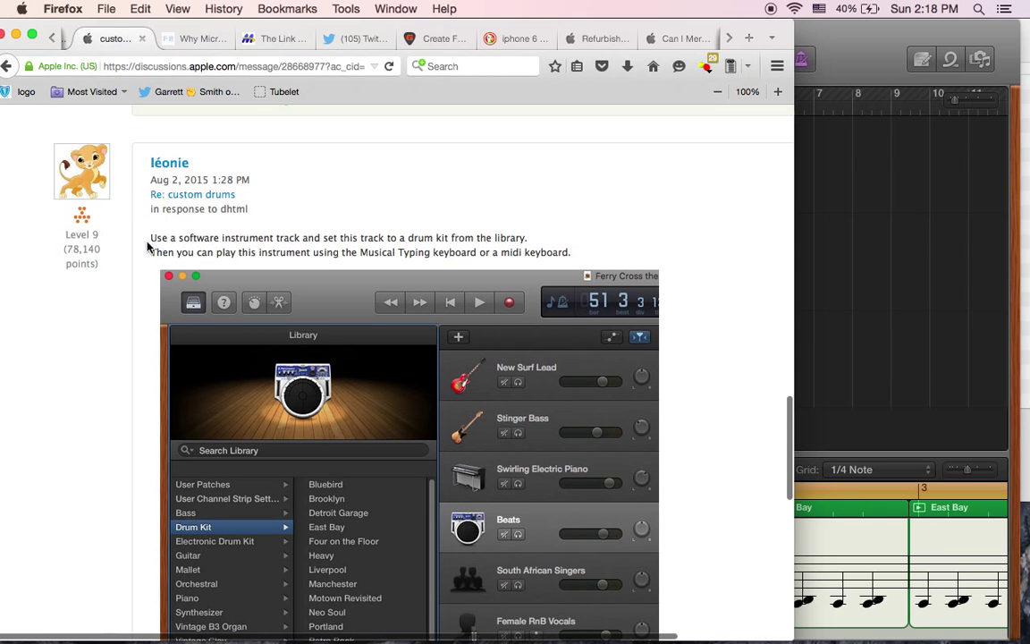
scroll(147, 250, down, 1)
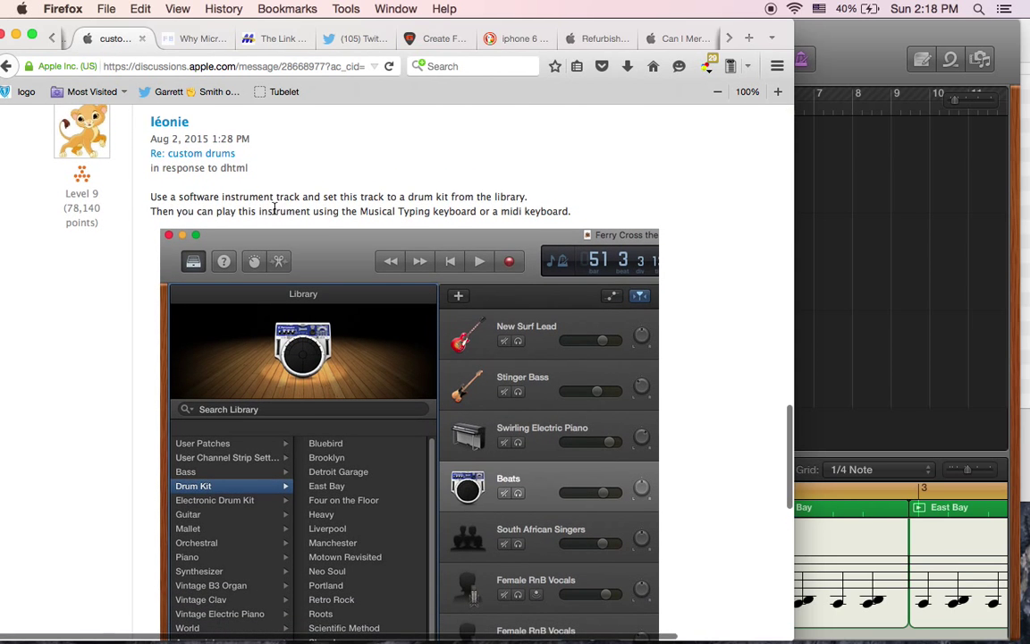
scroll(274, 207, down, 2)
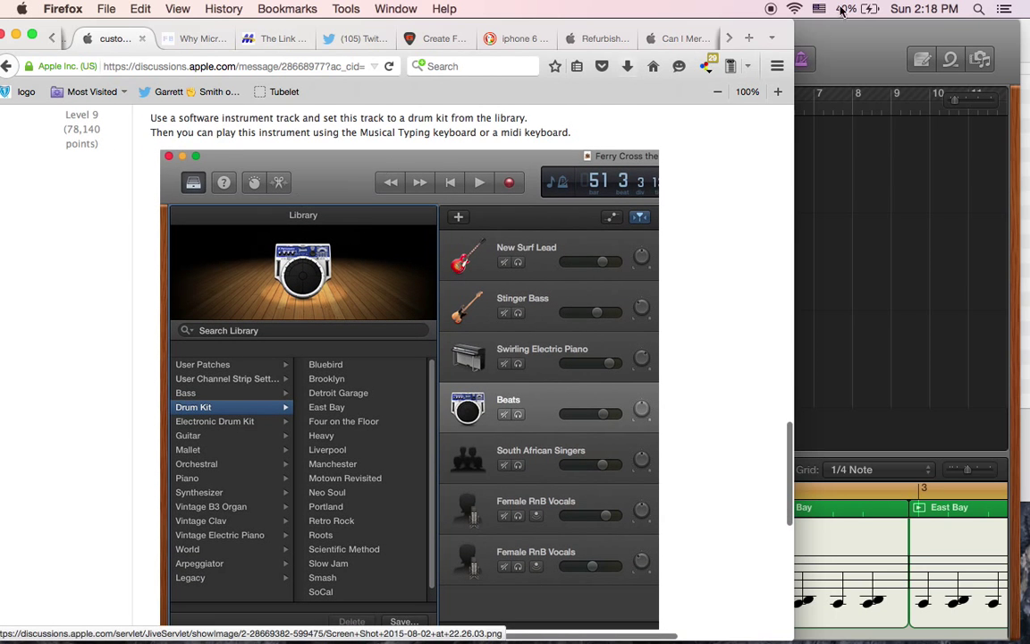
Switch back to GarageBand and add a new Software Instrument track to the project
click(867, 43)
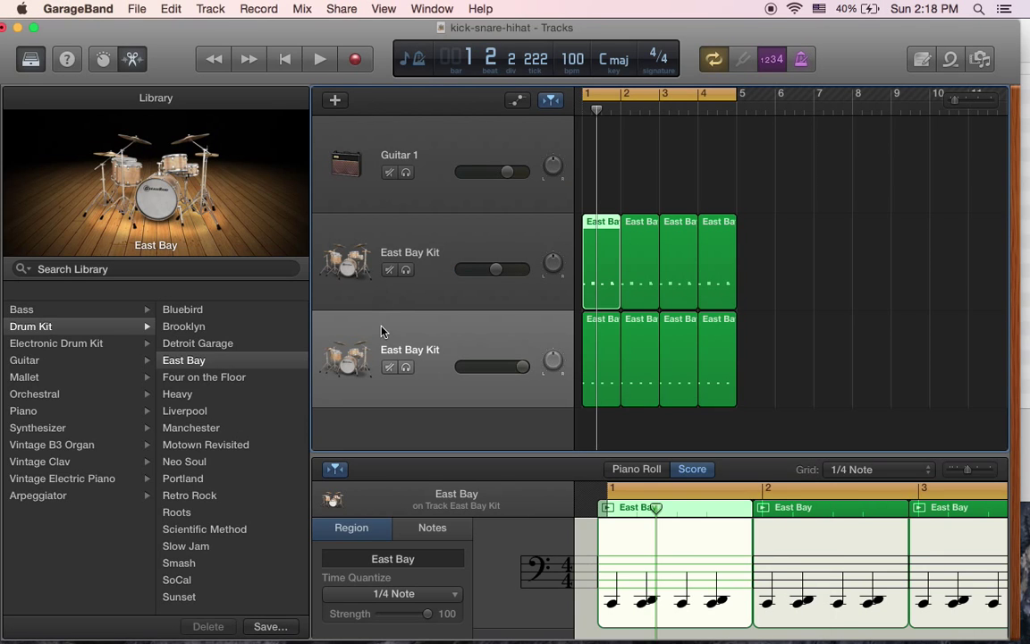
click(336, 105)
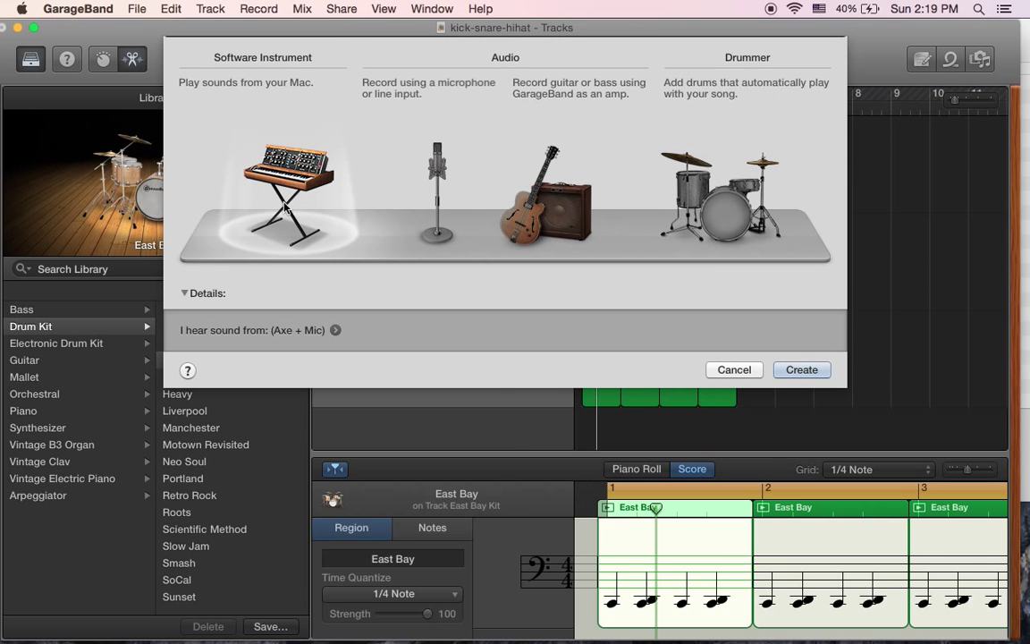
click(802, 369)
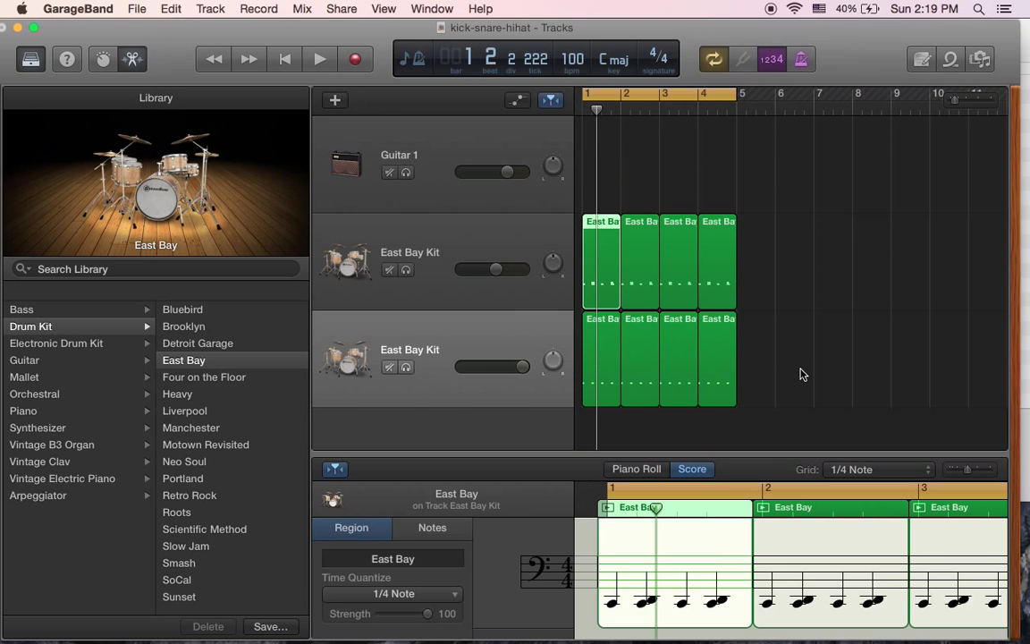
Mute both existing East Bay Kit tracks and assign the East Bay drum kit patch to the new track
click(389, 307)
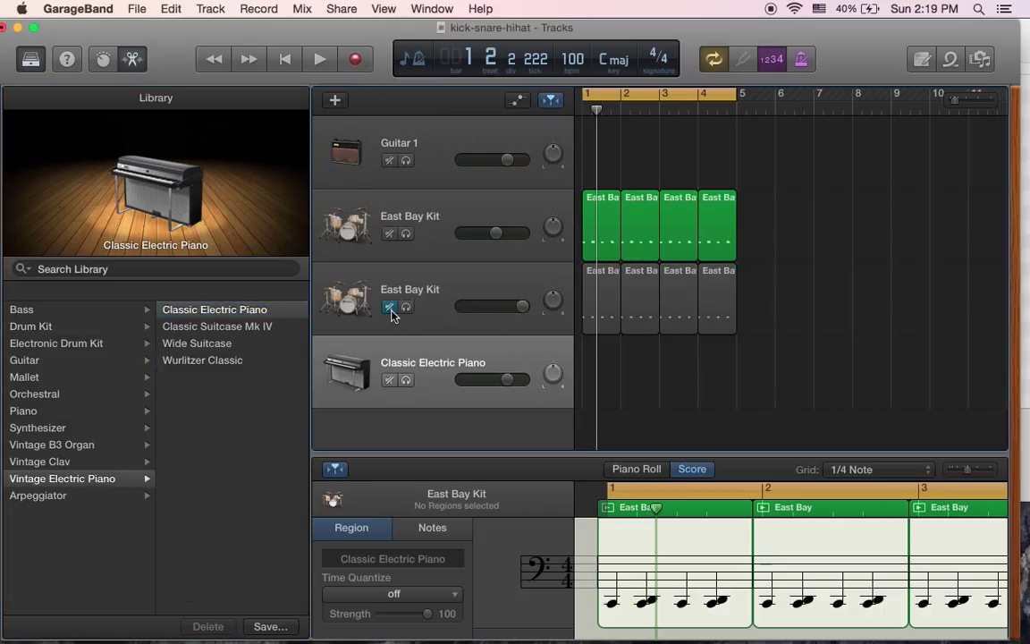
click(388, 234)
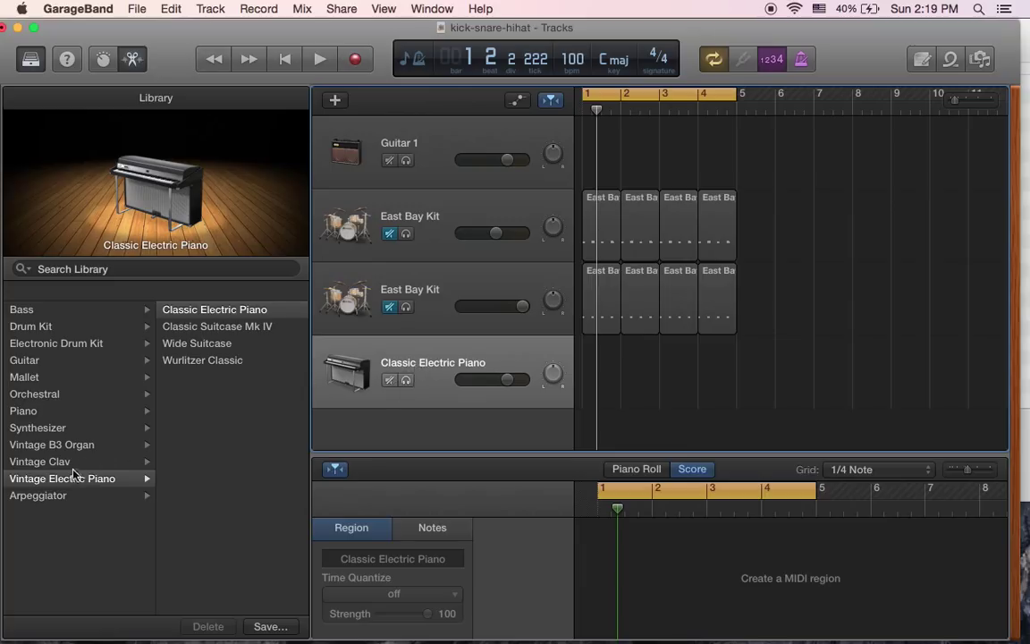
click(52, 327)
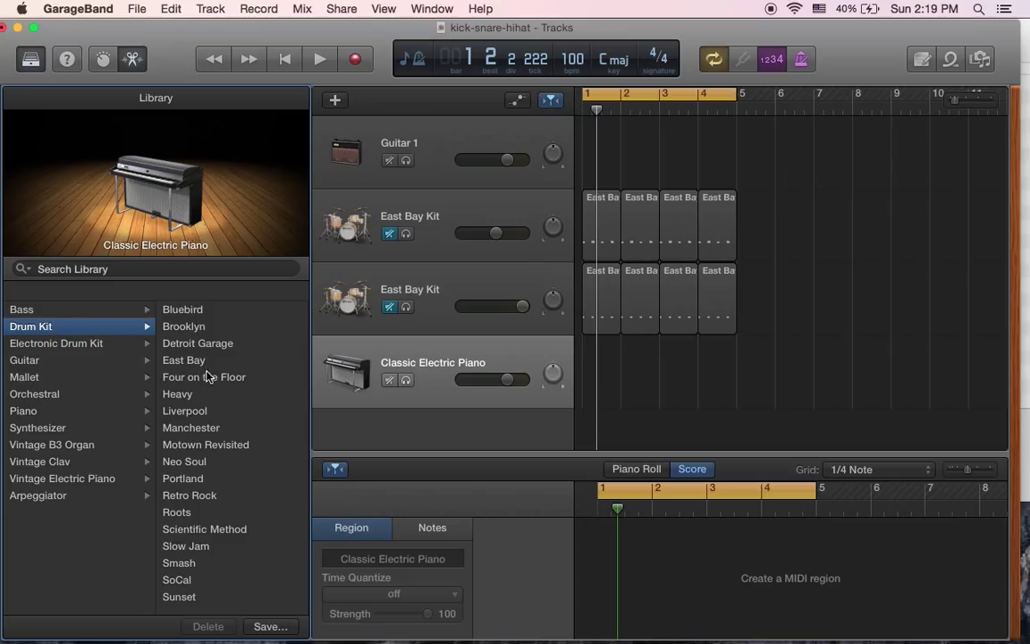
click(207, 397)
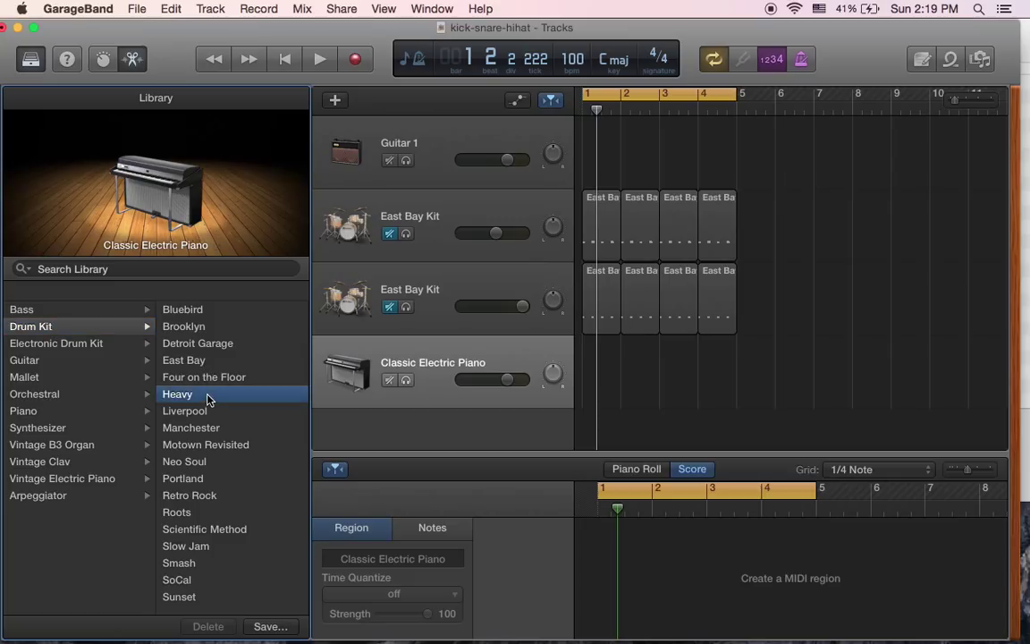
click(206, 361)
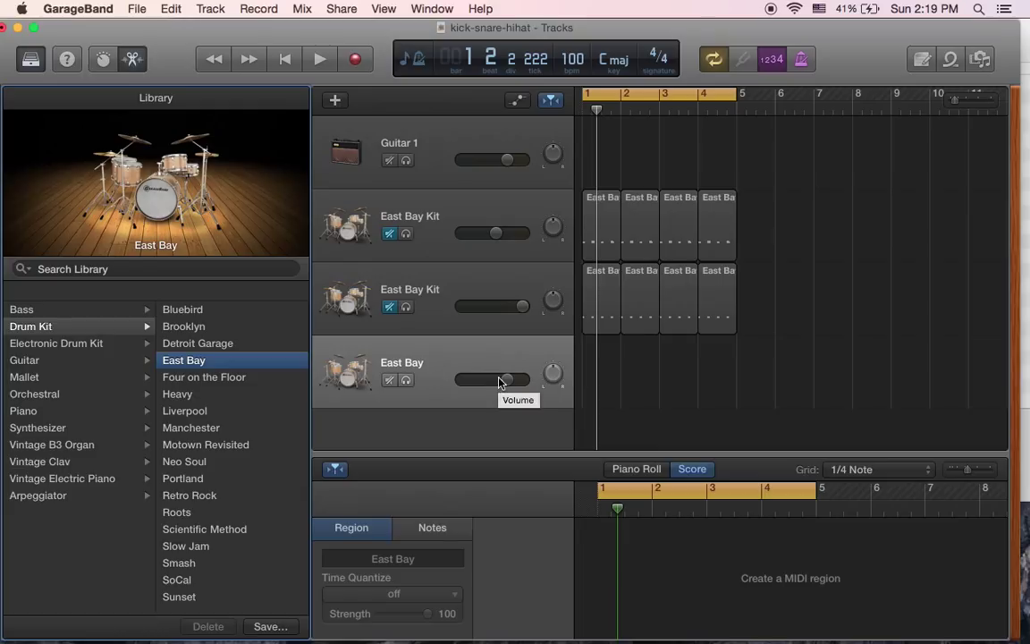
Show the Musical Typing keyboard for the new East Bay track and try out its drum sounds
click(442, 7)
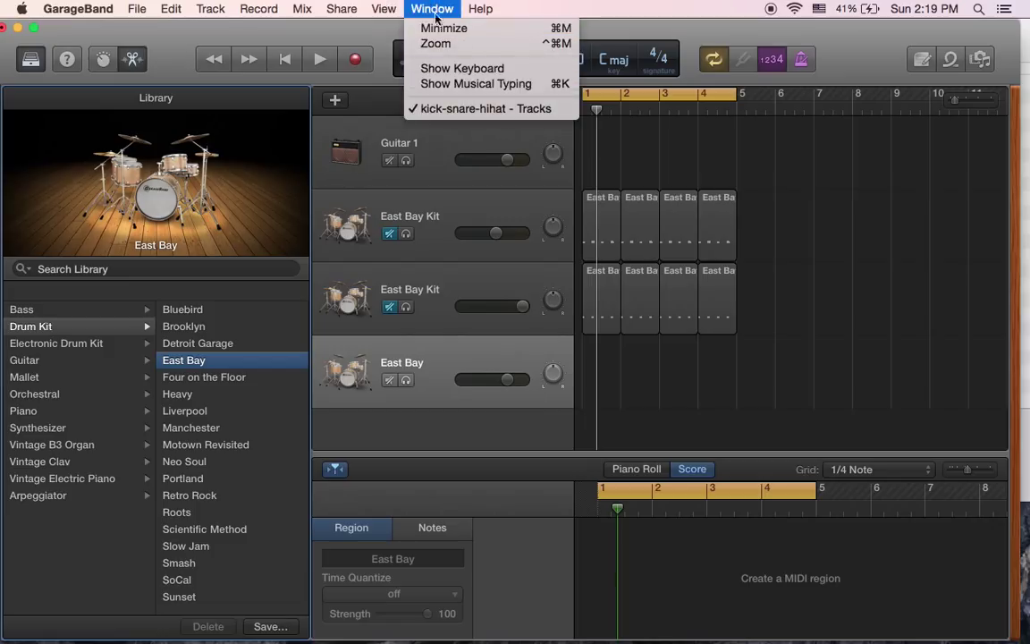
click(459, 64)
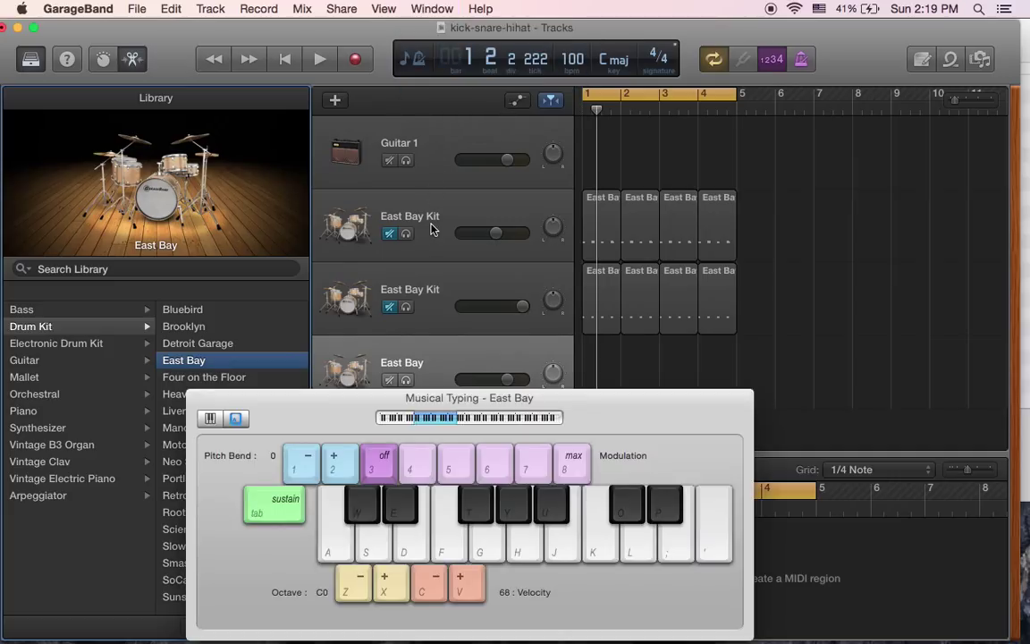
key(1)
key(2)
key(1)
key(2)
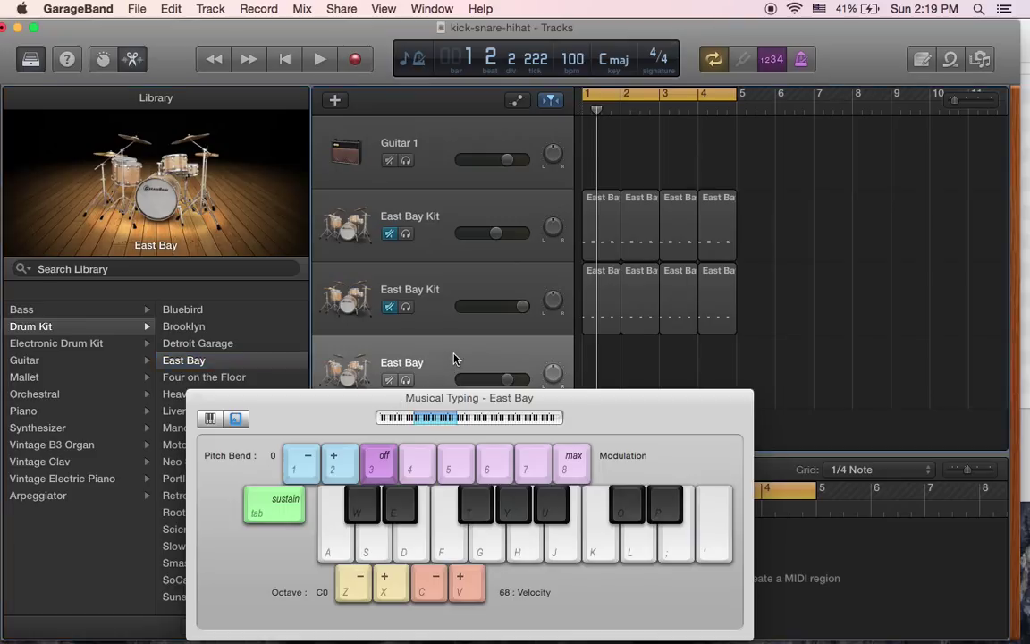
key(1)
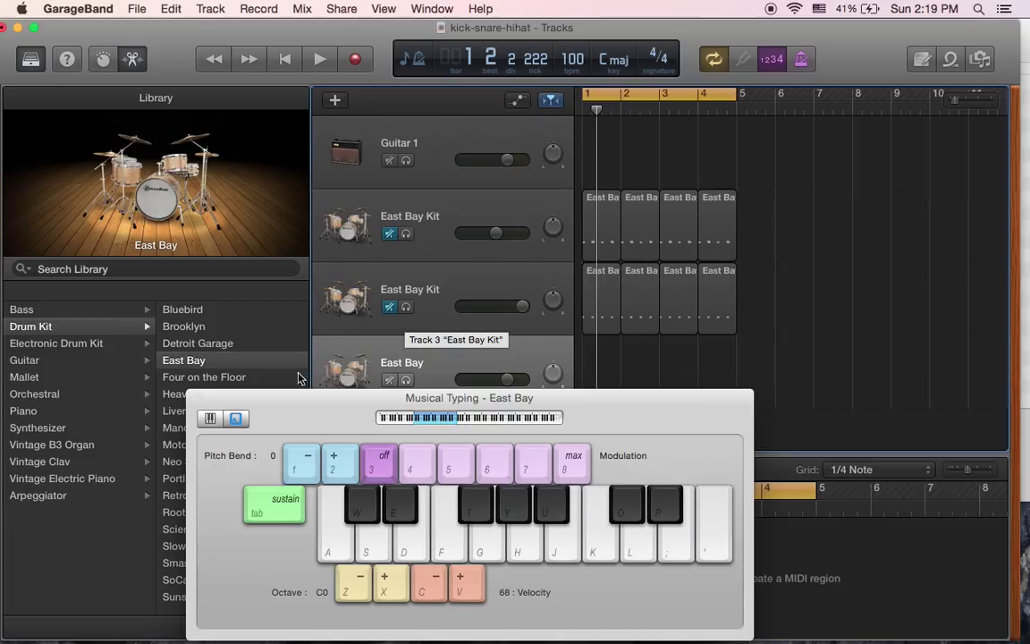
key(d)
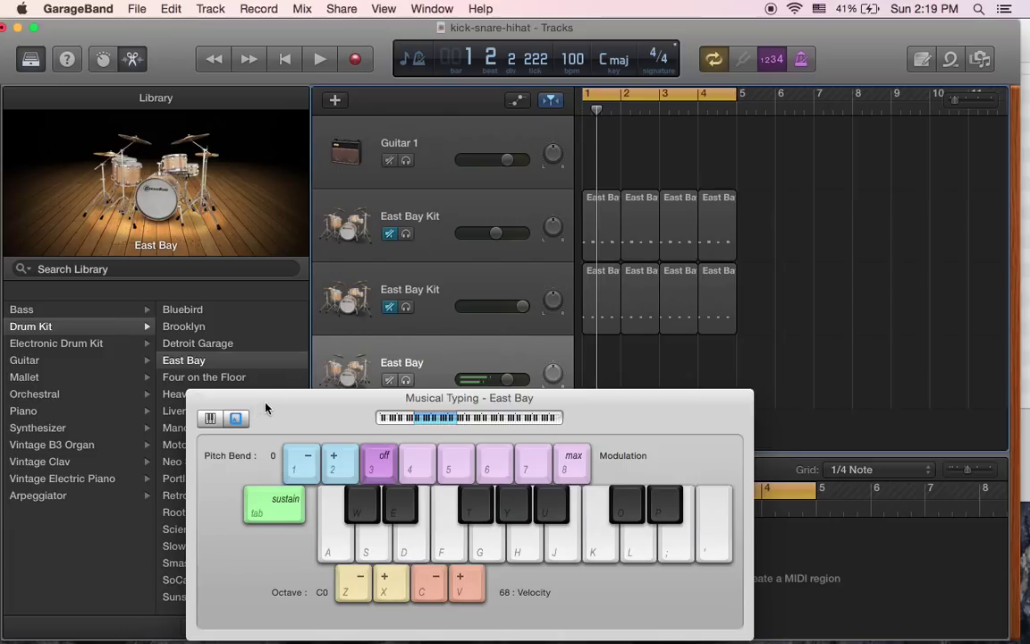
Set Musical Typing to velocity 73 and octave C1, testing the low C drum sound
click(460, 581)
click(385, 583)
key(a)
key(a)
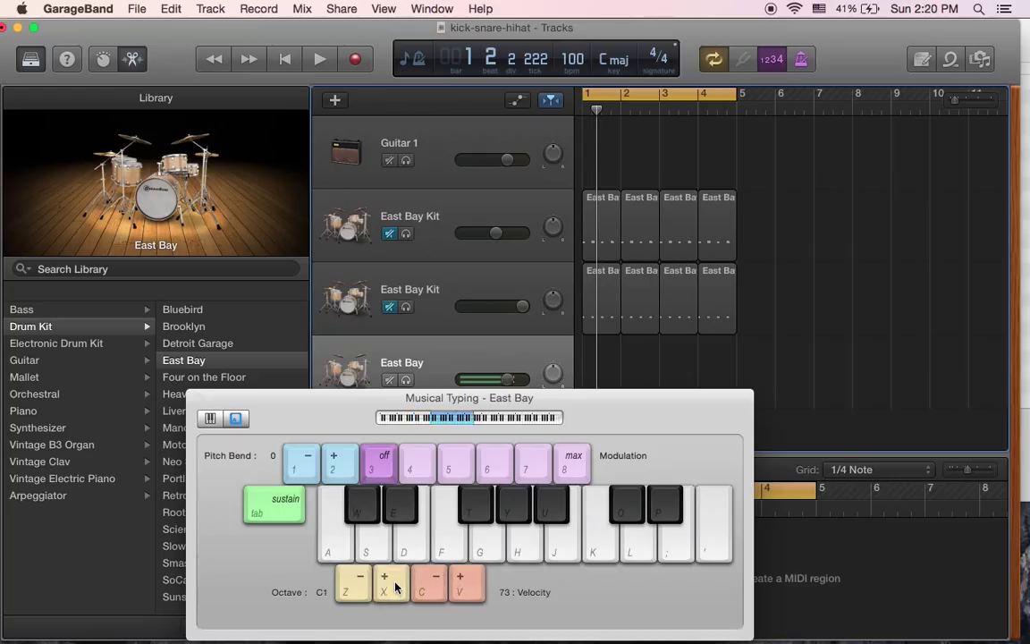
click(367, 583)
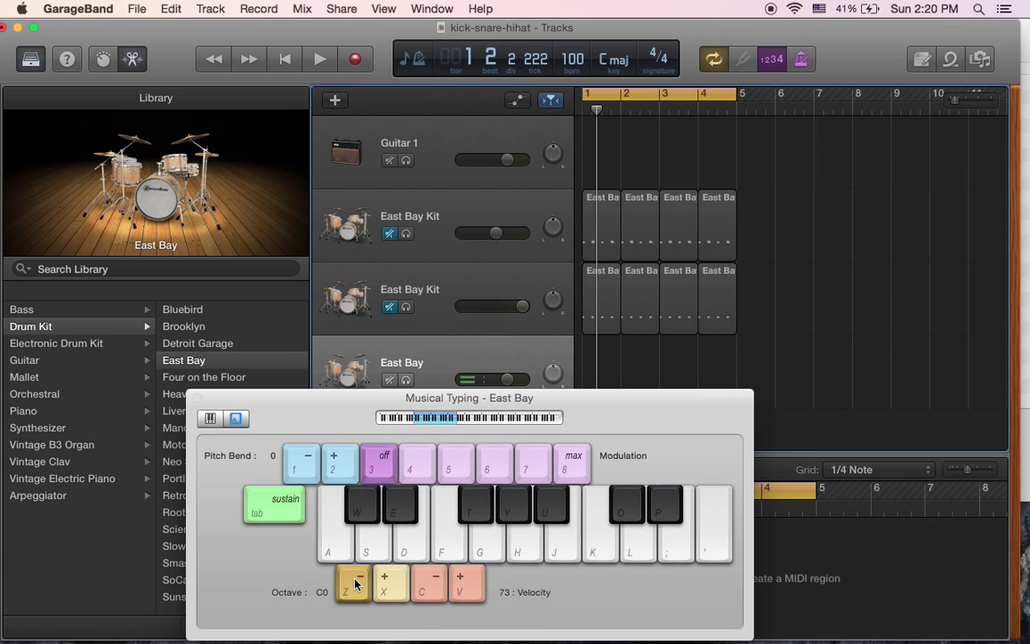
click(379, 583)
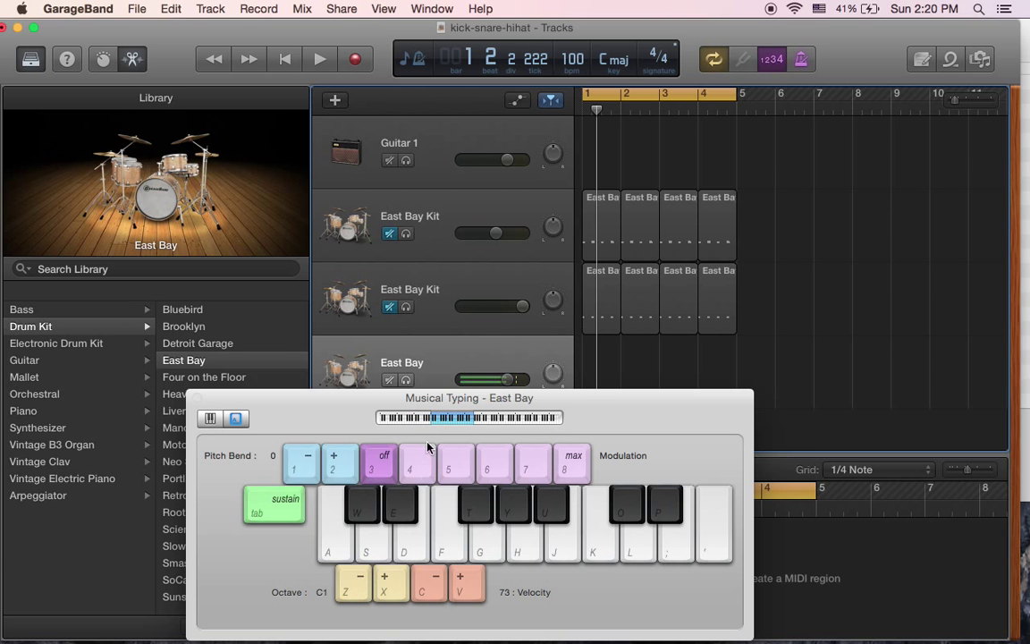
Record four quarter-note hits of the low C drum sound across bar 1 of the new East Bay track
drag(354, 427, 126, 14)
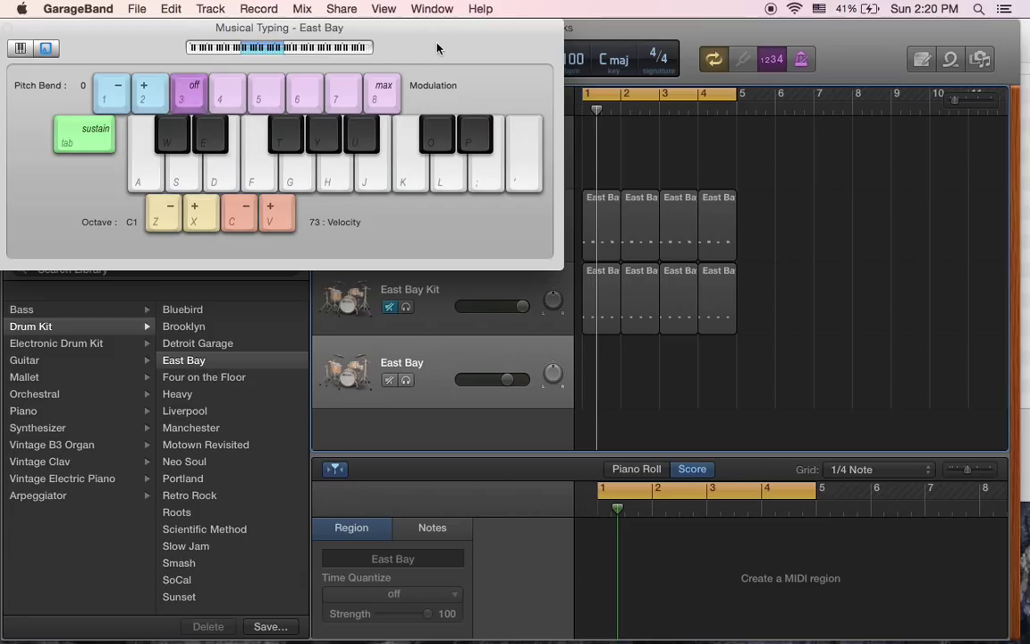
drag(437, 48, 437, 139)
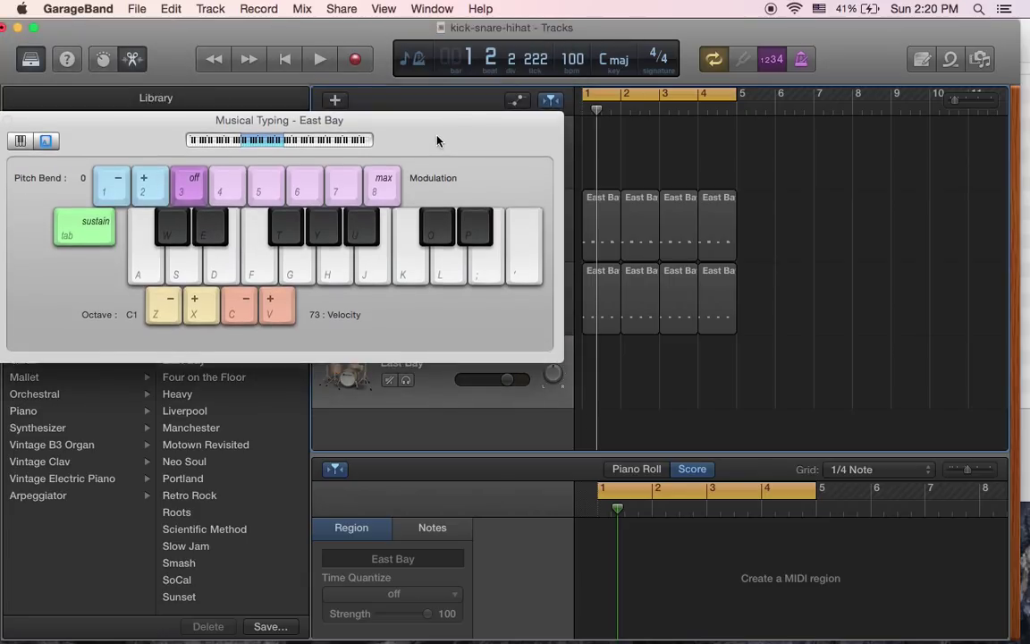
click(283, 61)
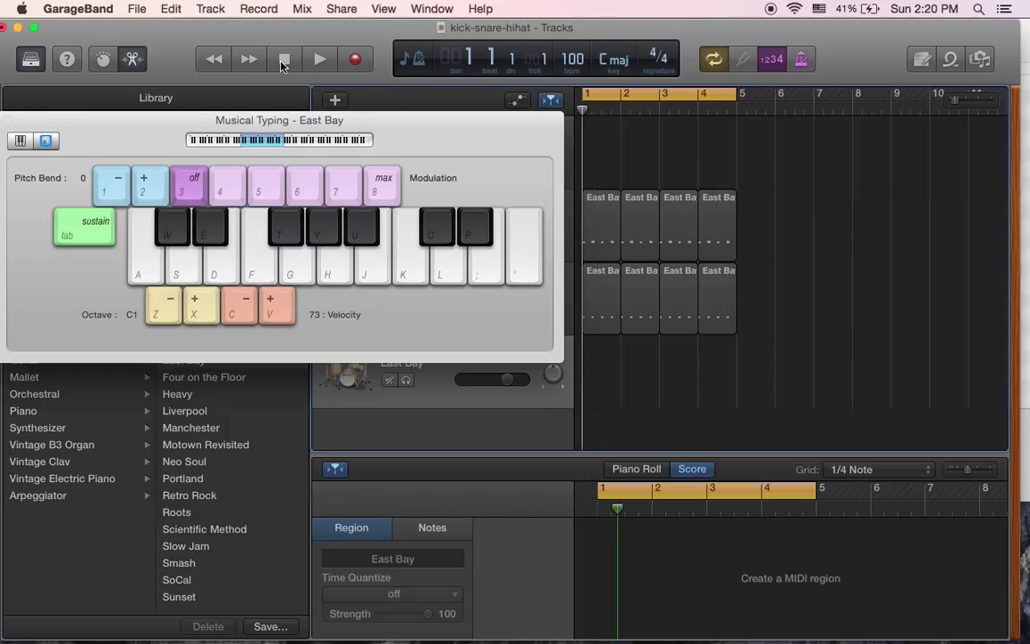
click(354, 61)
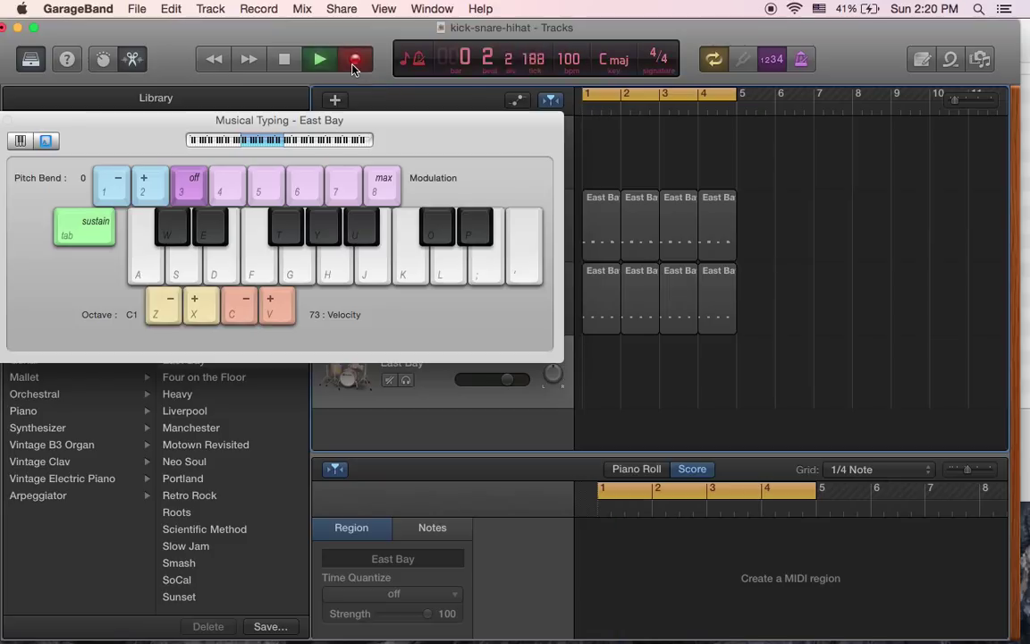
key(a)
key(a)
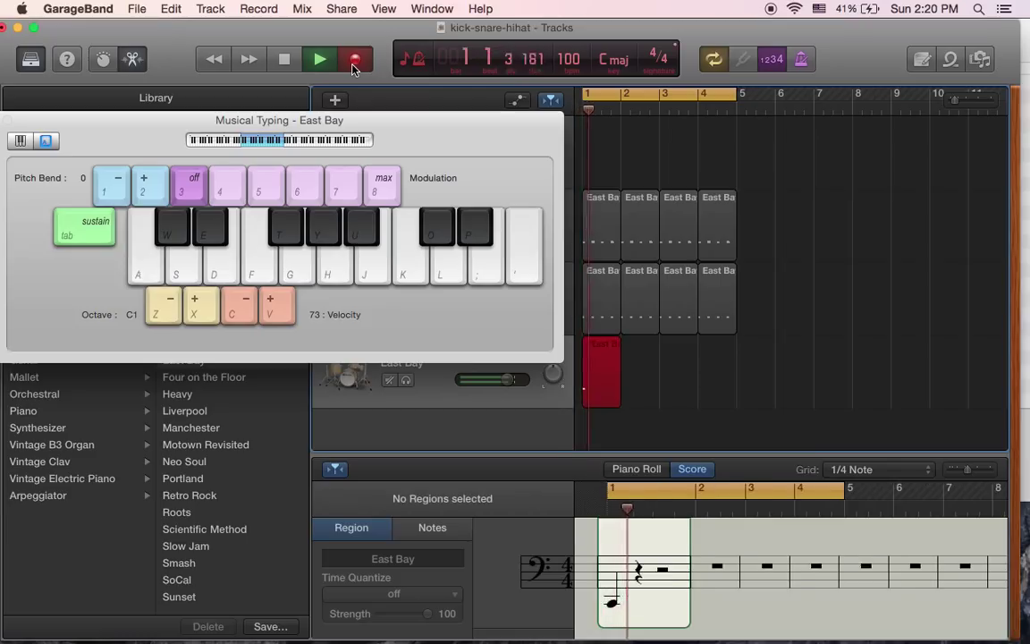
key(a)
key(a)
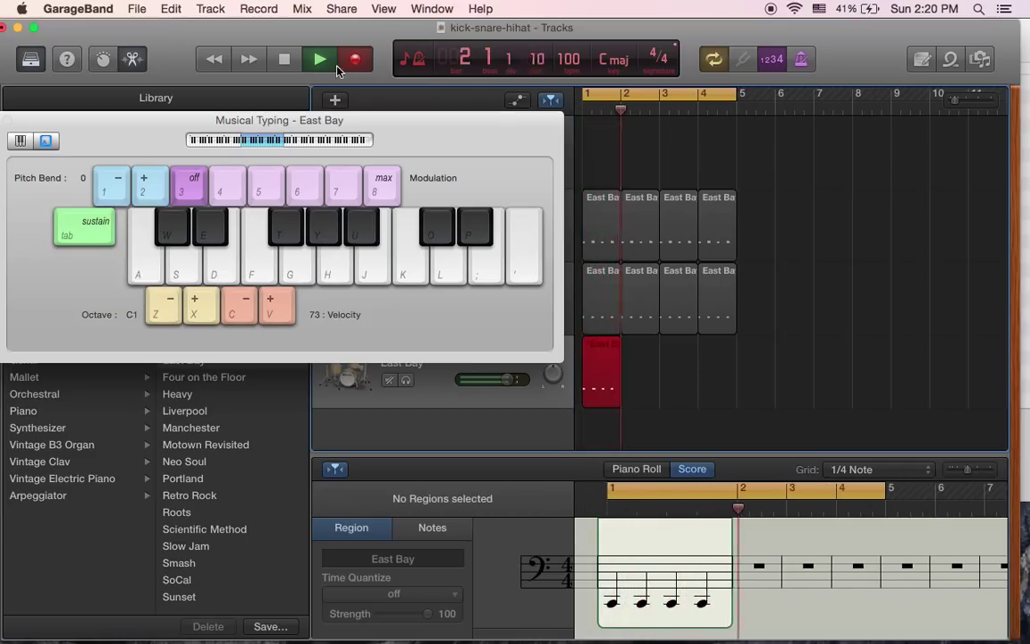
click(285, 60)
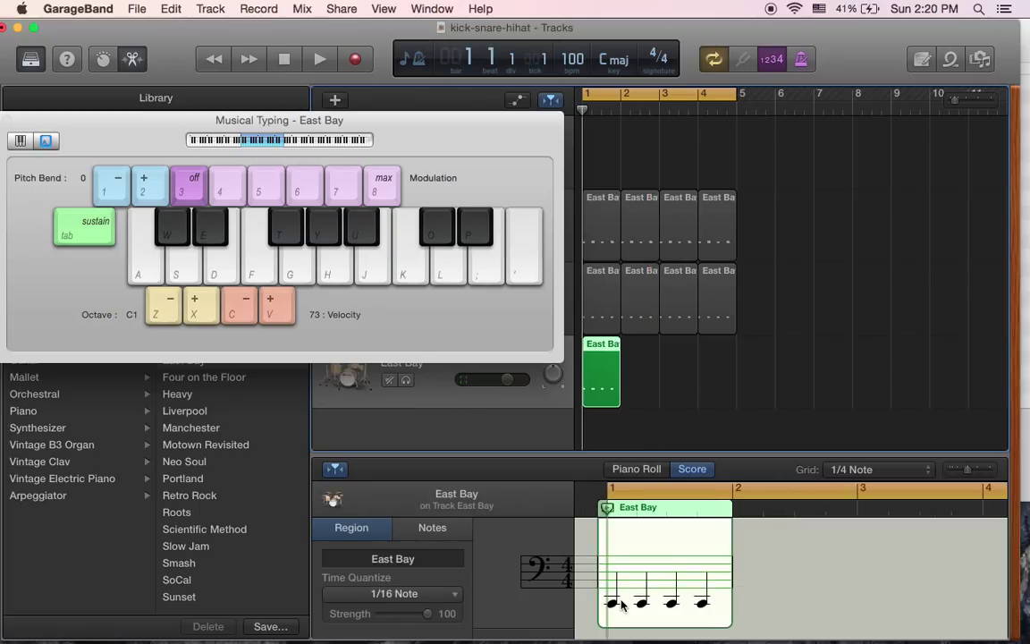
Quantize the four-hit East Bay region to 1/4 Note and play it back
click(405, 592)
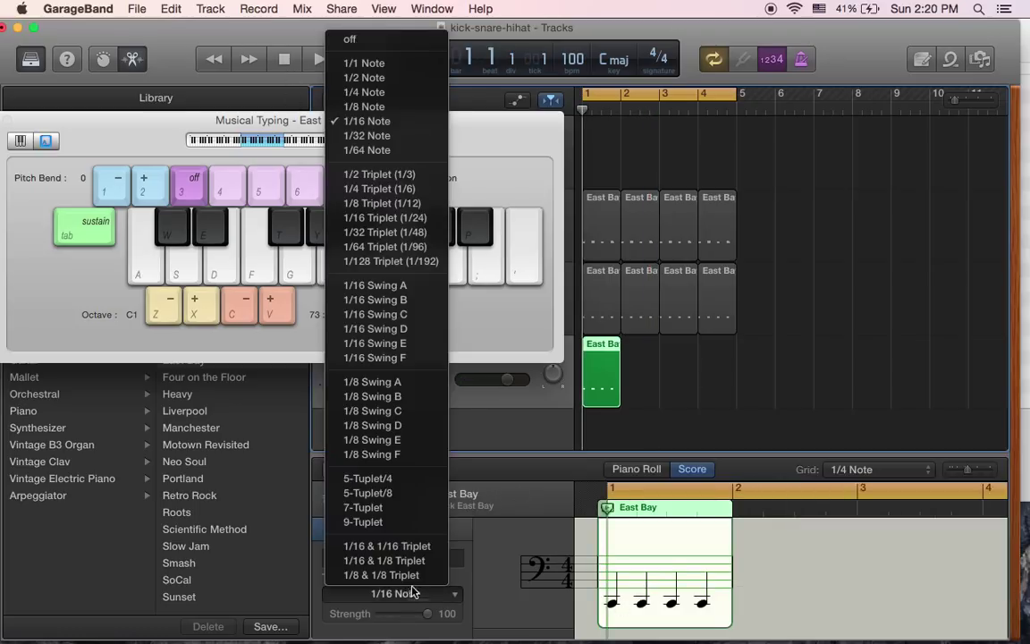
click(391, 92)
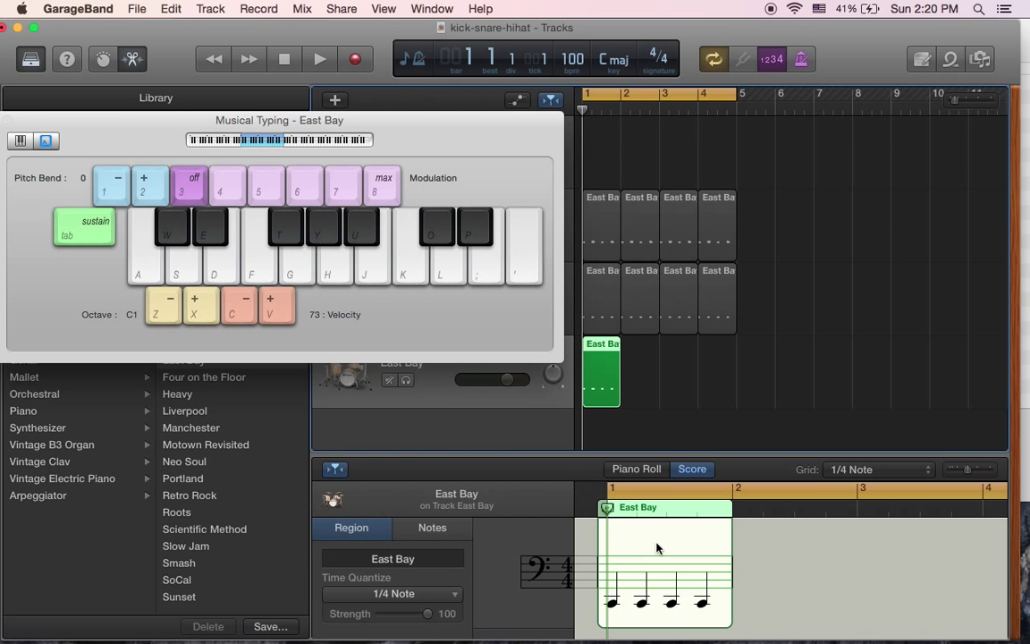
click(320, 59)
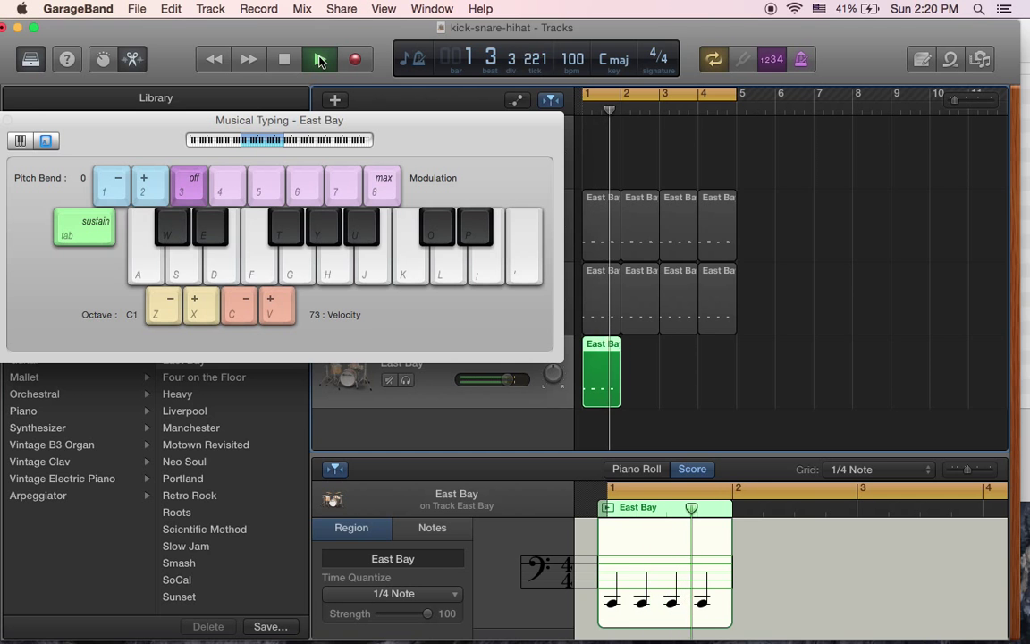
click(321, 59)
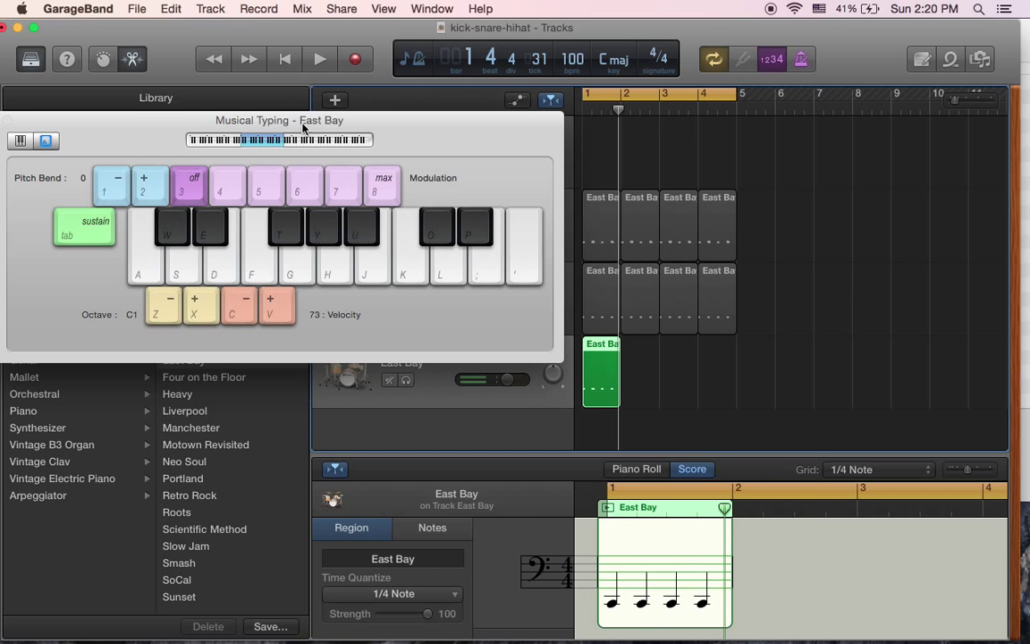
Move the Musical Typing keyboard off the track headers and try out the upper drum sounds of octave C1
drag(352, 114, 298, 24)
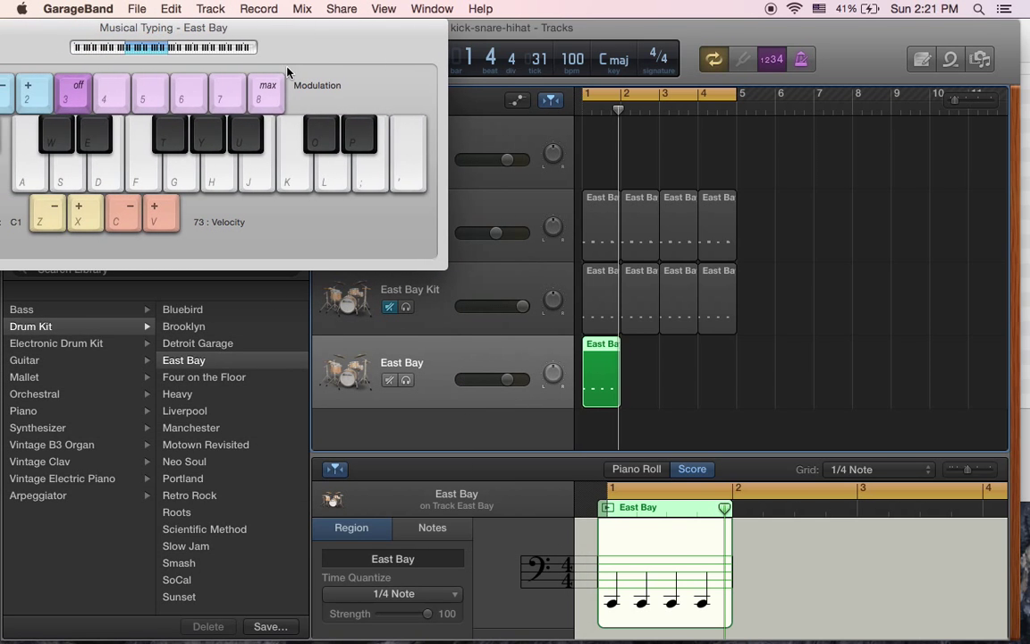
key(g)
key(h)
key(j)
key(k)
key(l)
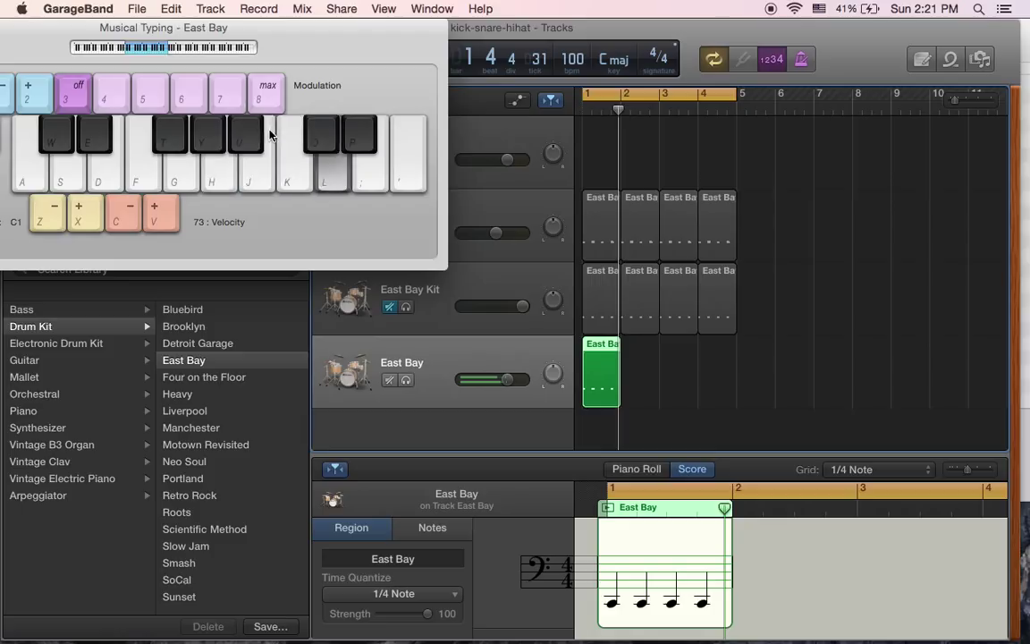
Raise Musical Typing to octave C2 and audition several of its drum sounds
click(77, 219)
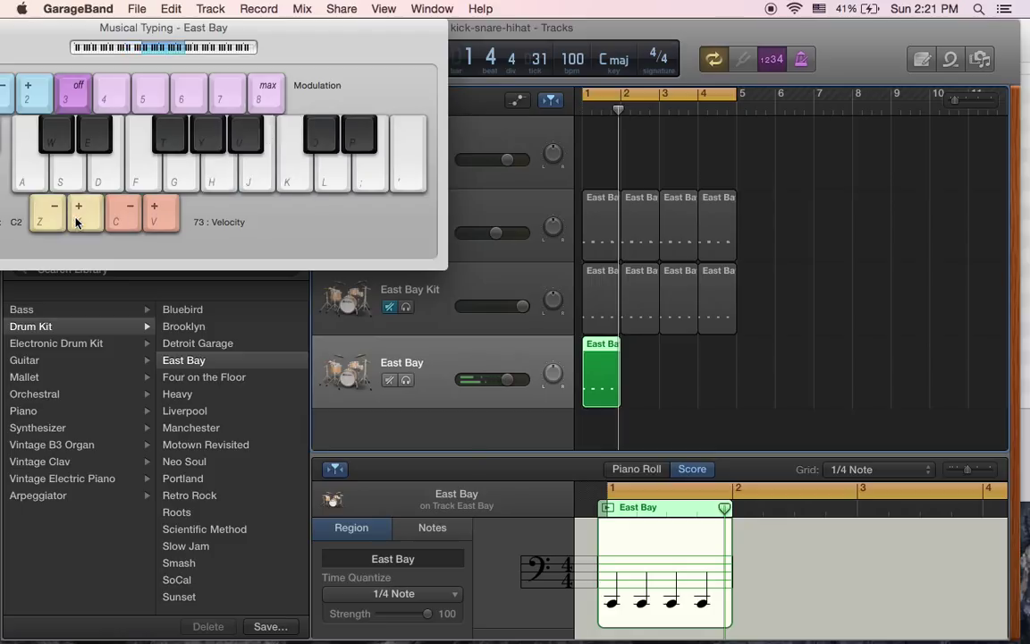
key(s)
key(d)
key(g)
key(j)
key(k)
click(81, 216)
Lower Musical Typing to octave C0 and audition its F, G and A drum sounds
click(45, 219)
click(45, 219)
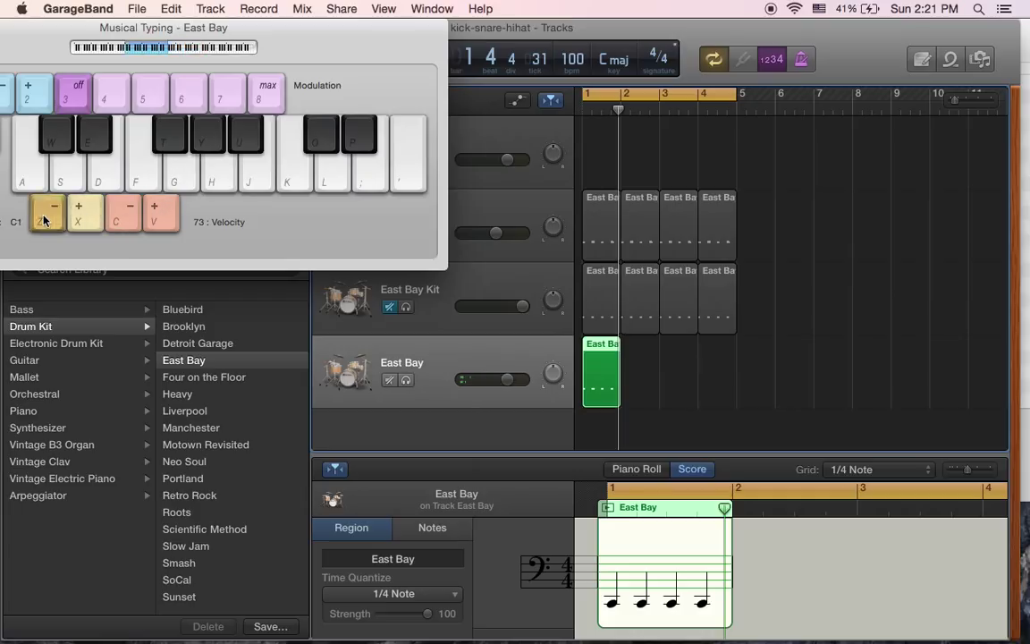
click(45, 219)
key(f)
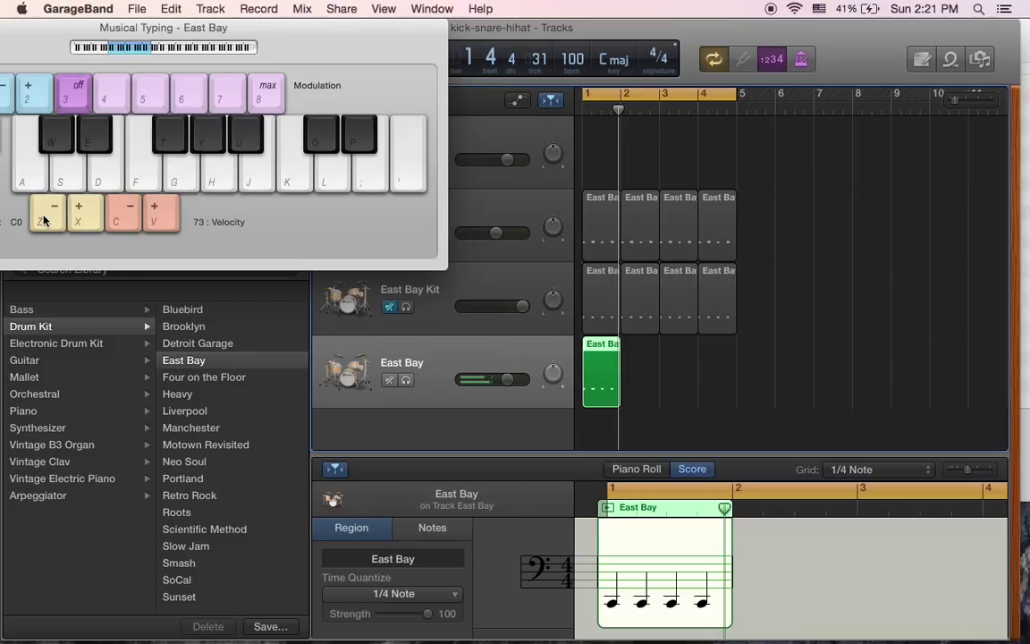
key(g)
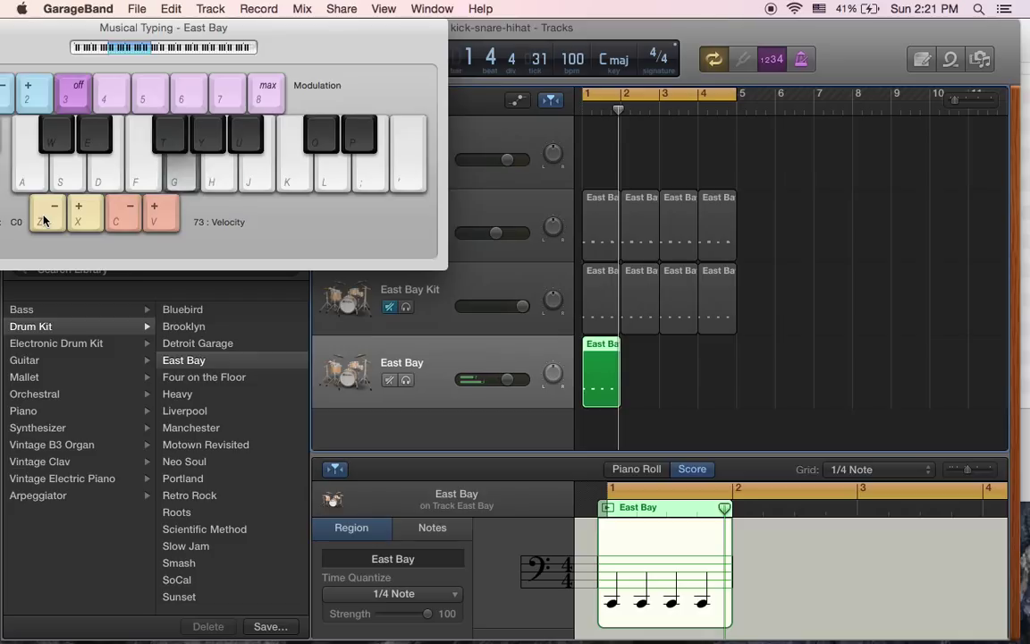
key(h)
key(h)
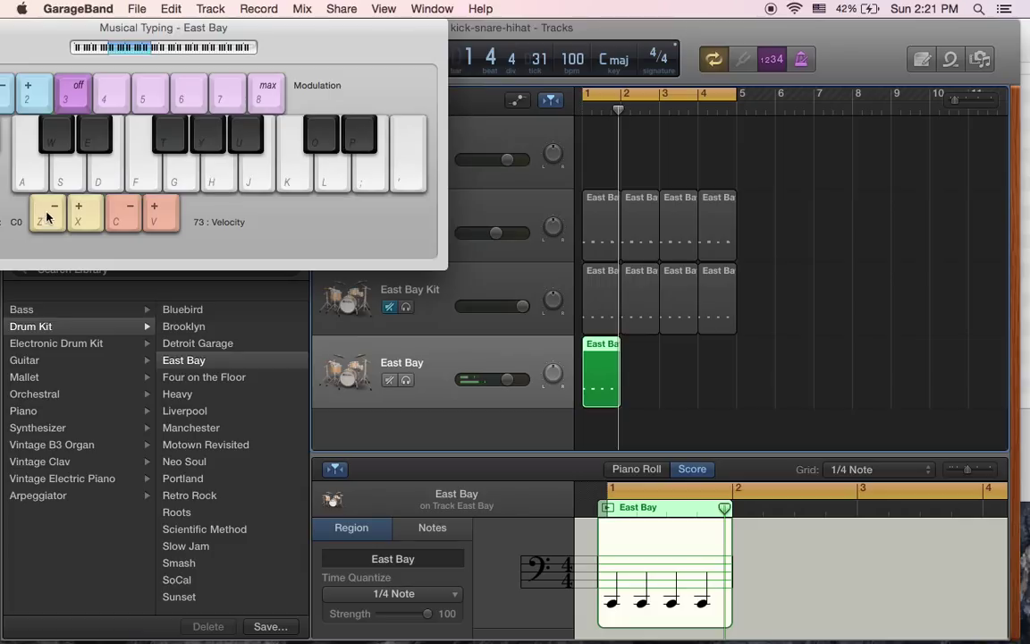
key(h)
key(h)
key(h)
Create another software instrument track and assign the East Bay drum kit patch to it
drag(394, 34, 184, 166)
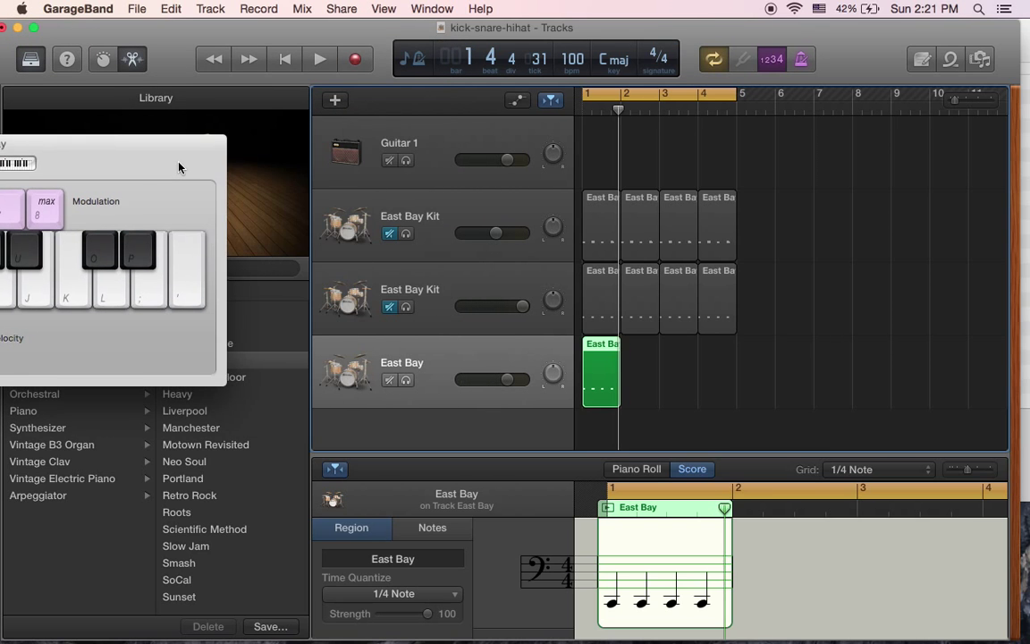
key(super+k)
click(336, 104)
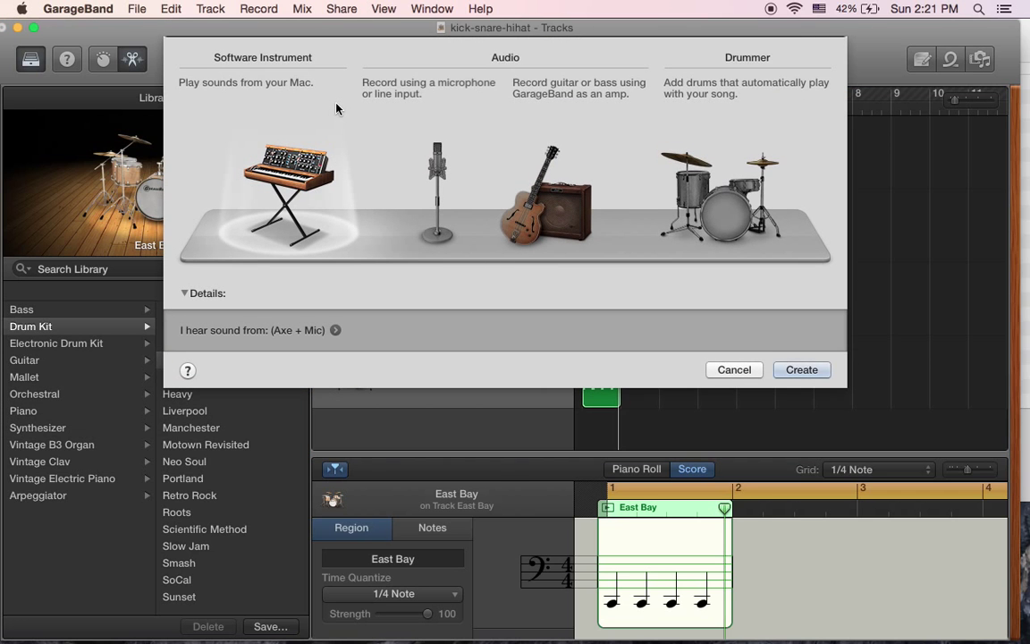
click(801, 369)
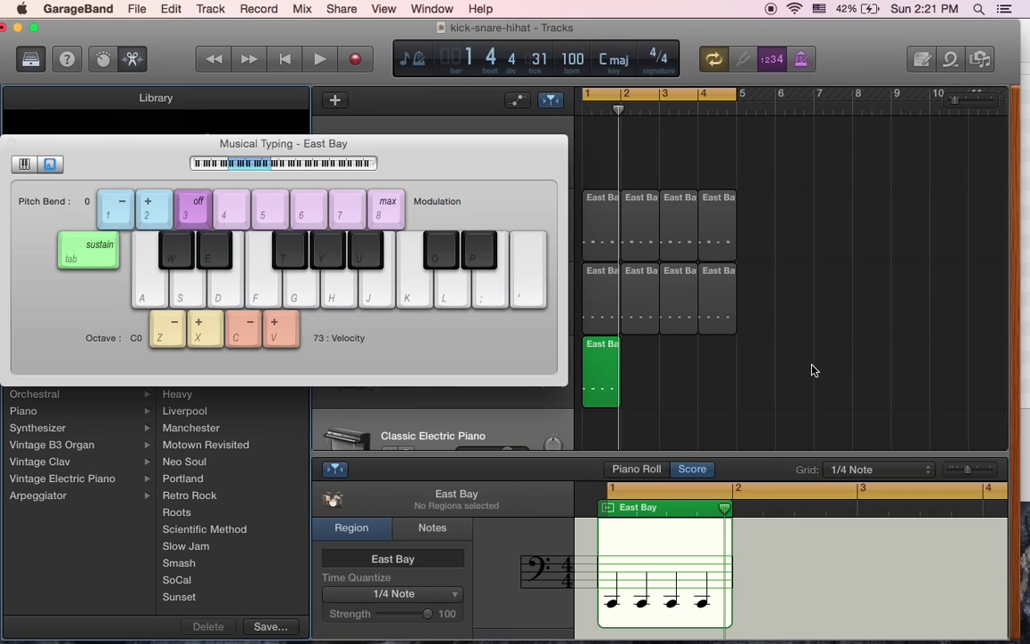
drag(430, 157, 431, 4)
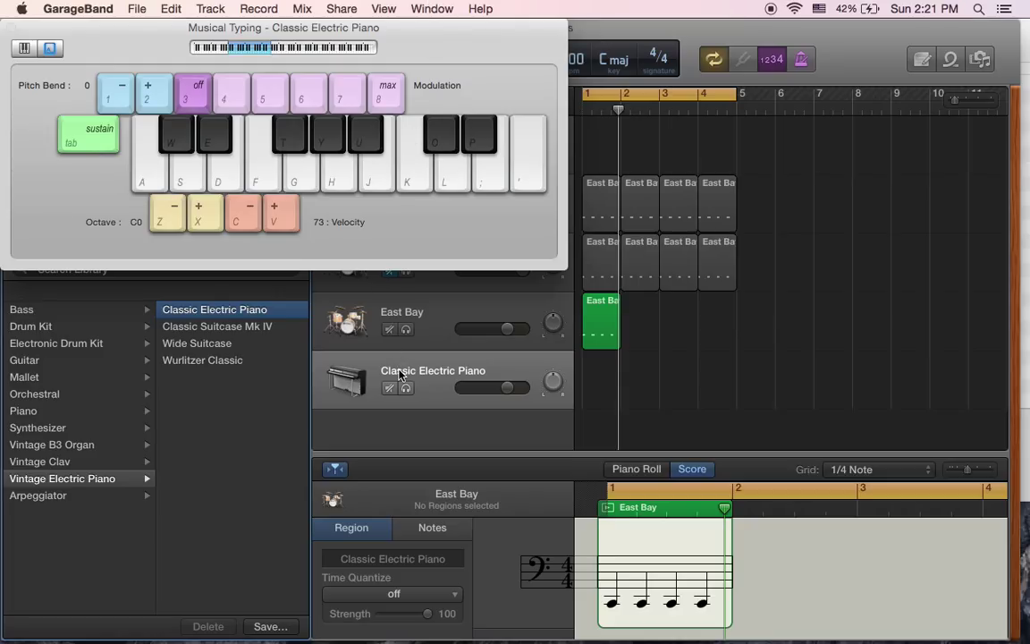
click(56, 328)
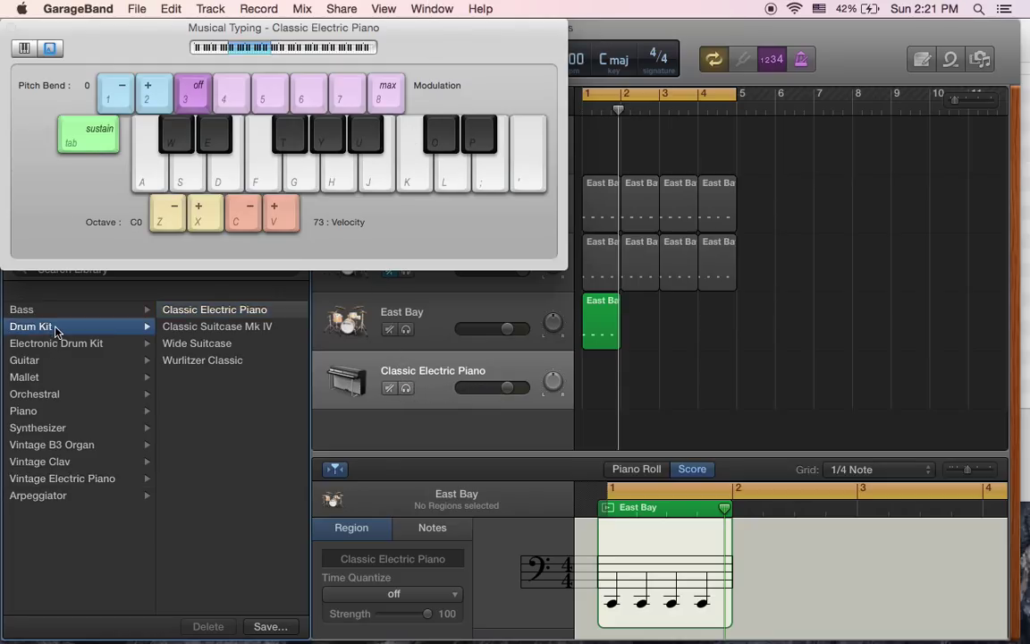
click(181, 361)
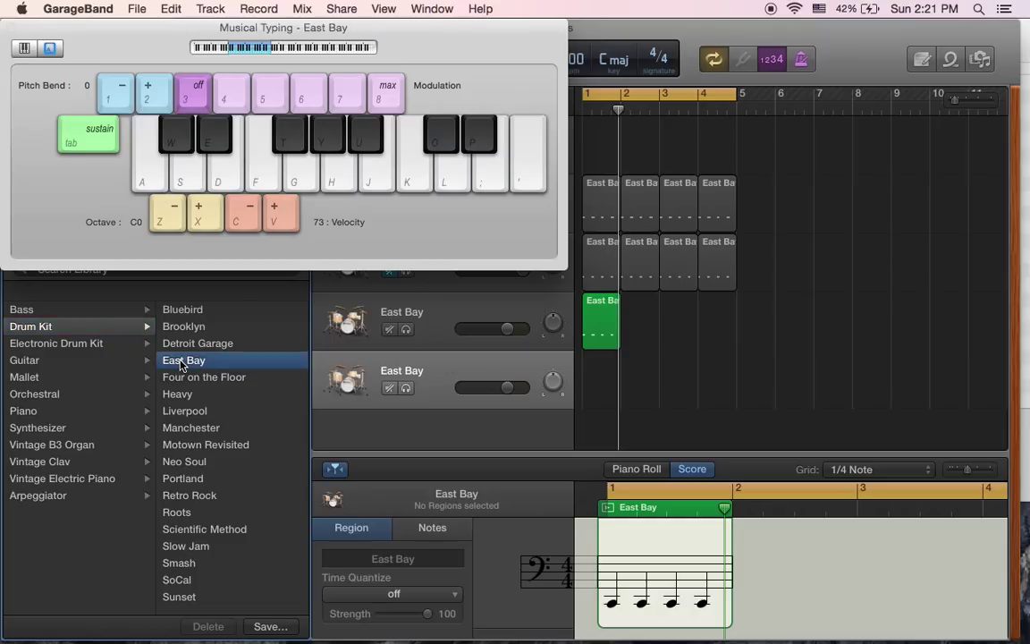
Compare the new East Bay track's drum sounds in octaves C1 and C0, ending on octave C0
key(g)
key(g)
key(g)
key(g)
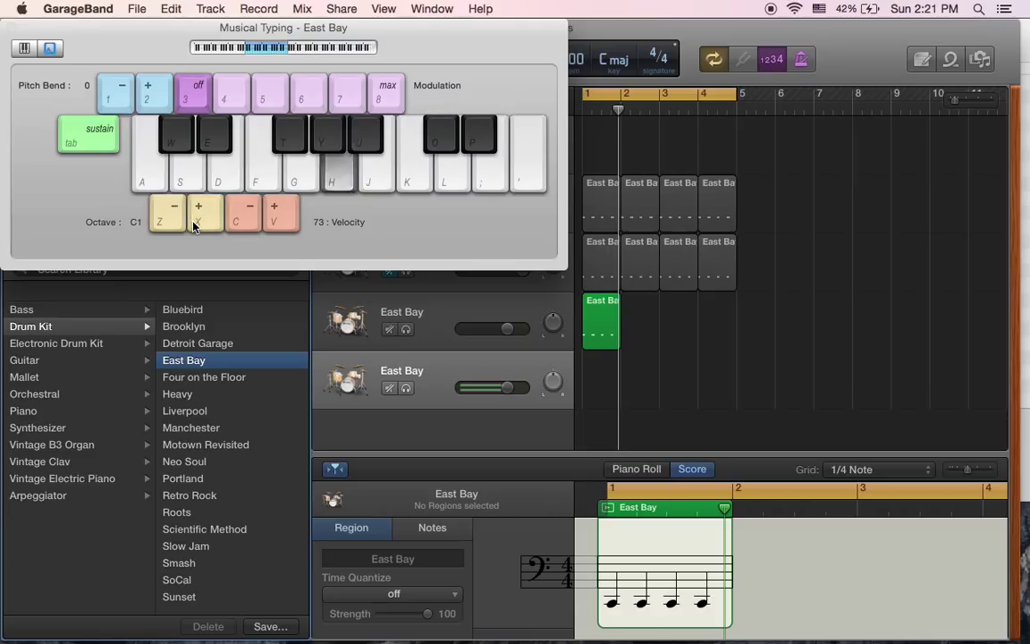
key(g)
key(g)
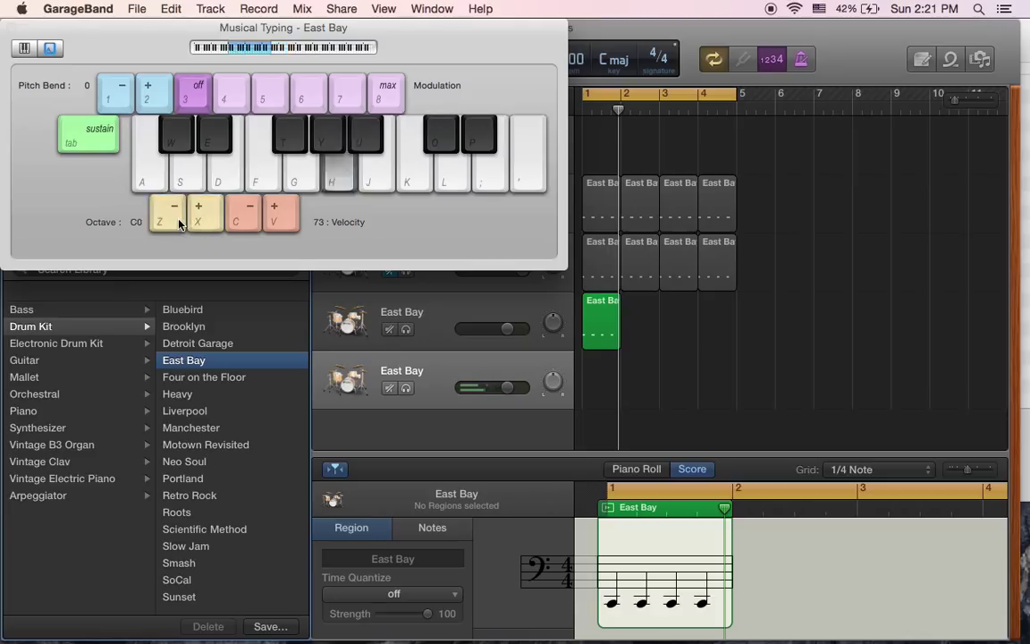
key(f)
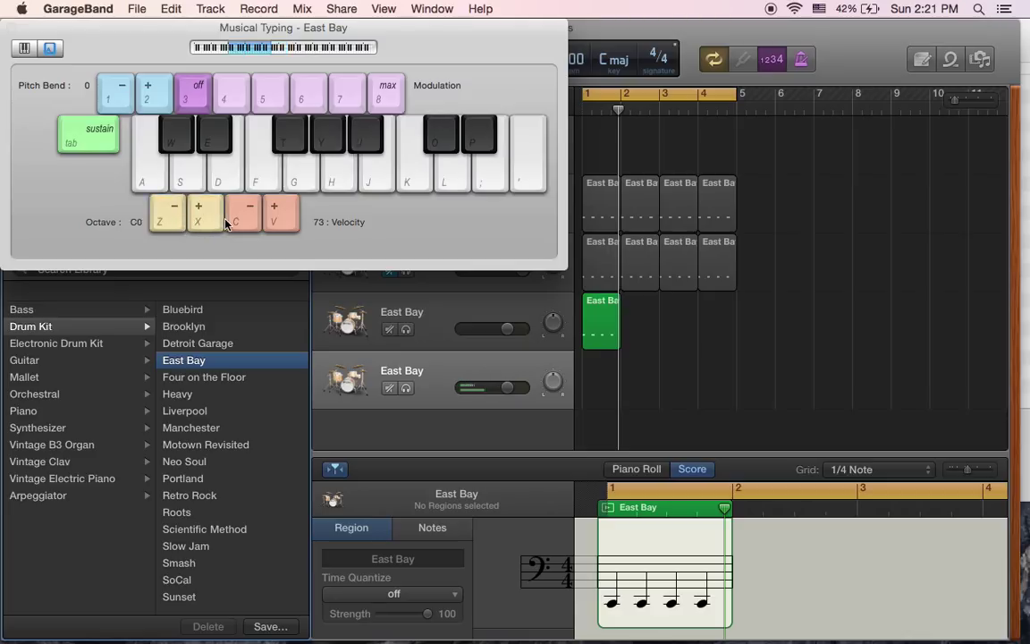
Select the new empty East Bay track, uncover the transport controls and return the playhead to the start of bar 1
click(413, 321)
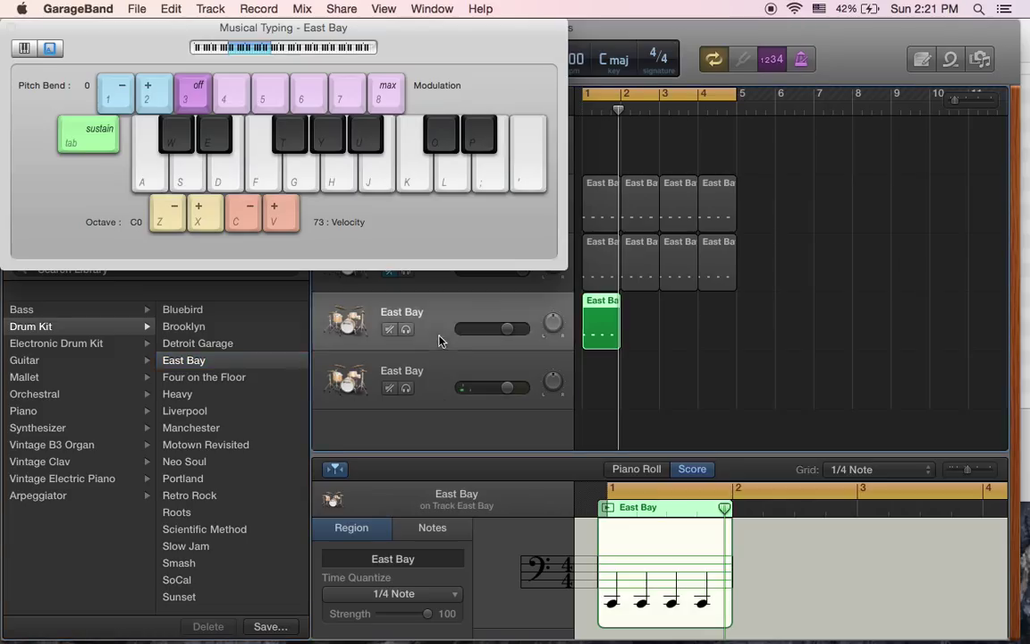
click(442, 367)
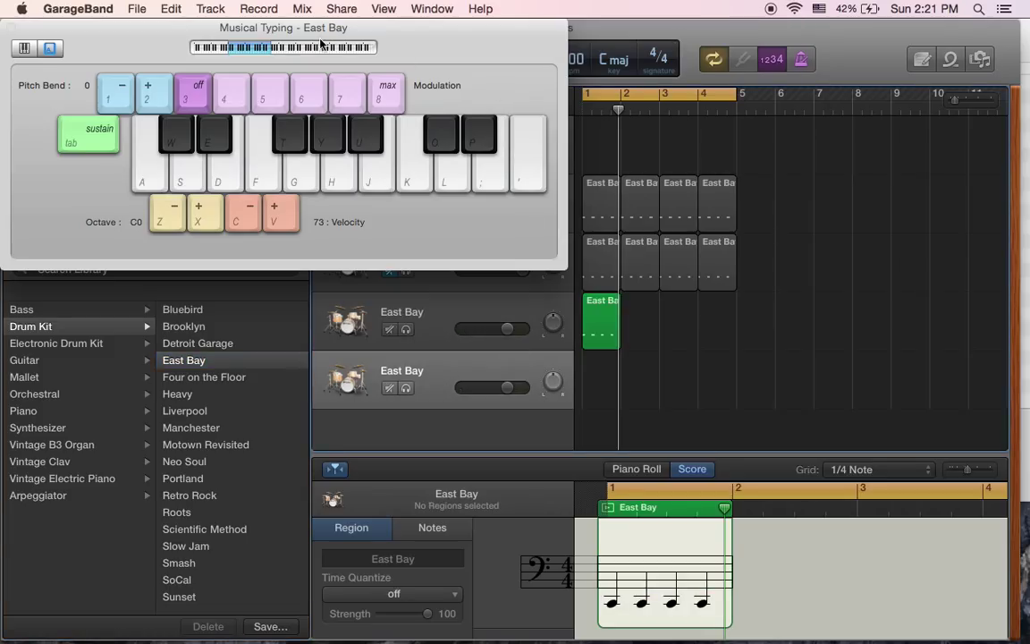
drag(371, 38, 258, 83)
click(286, 59)
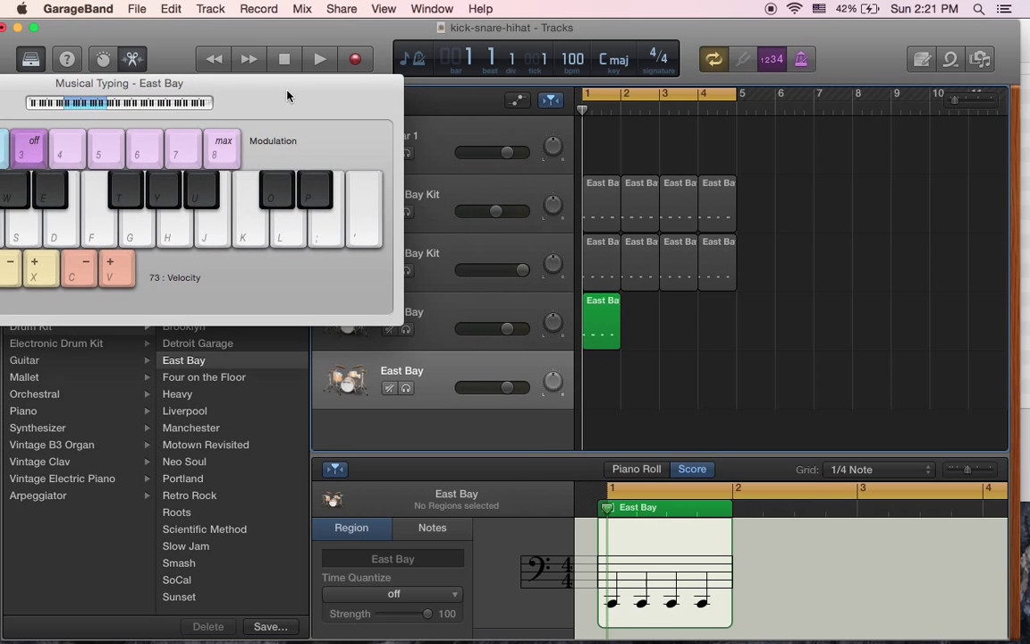
Try to set time quantize to 1/4 Note for the new East Bay track before recording
click(394, 593)
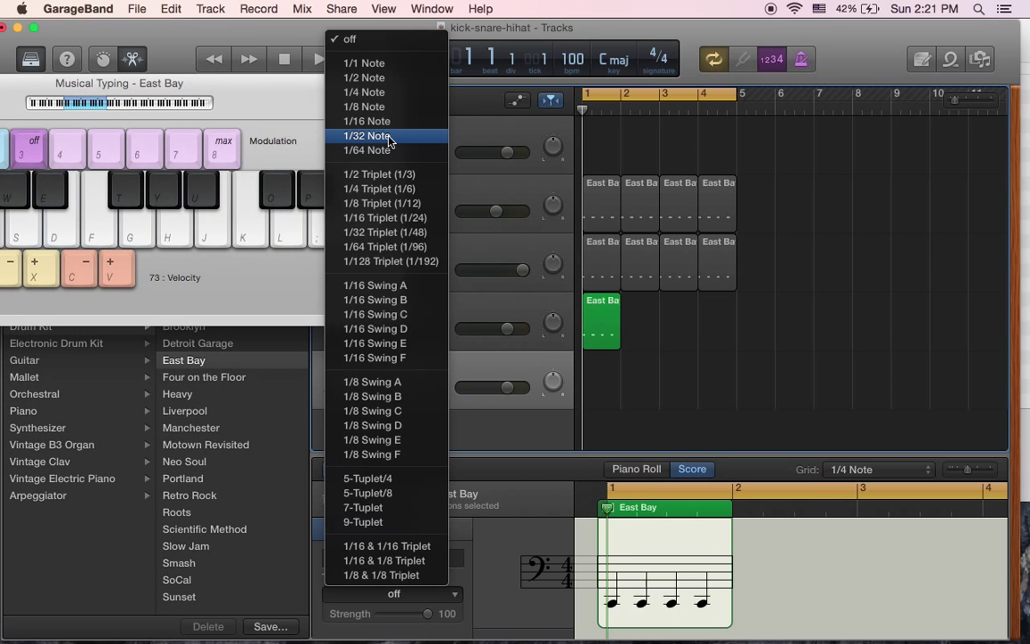
click(390, 92)
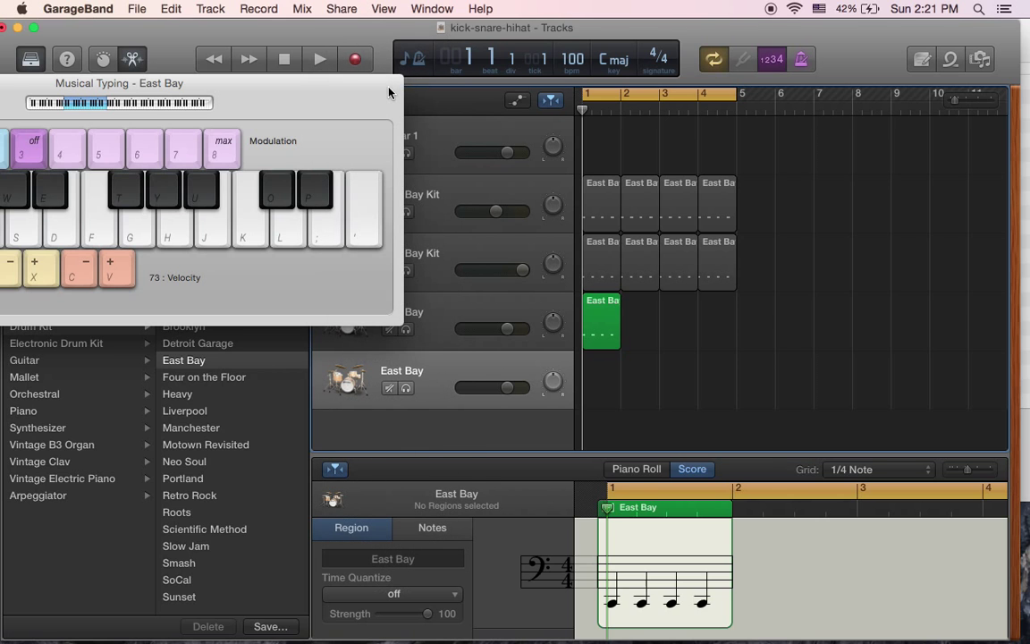
click(393, 594)
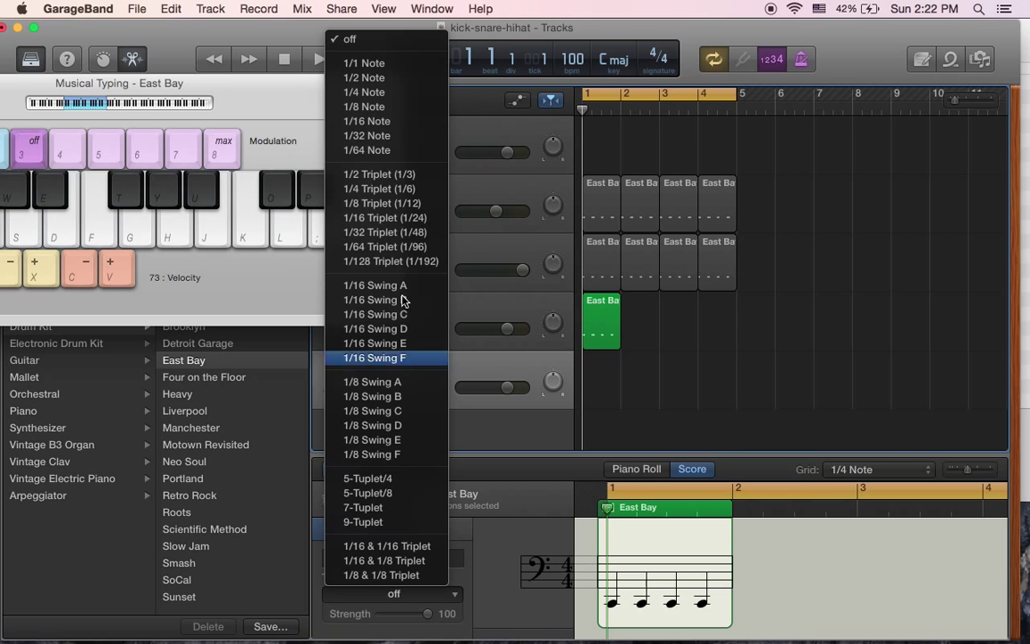
click(391, 93)
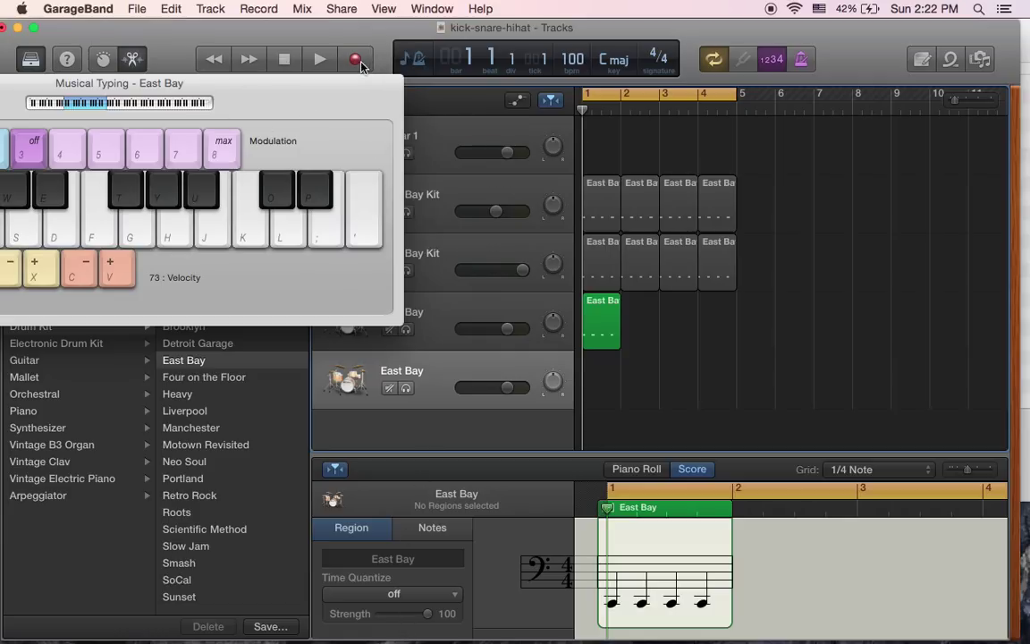
Record two hits of the octave C0 A drum sound on beats 1 and 3 of bar 1 on the new track
key(g)
key(f)
click(354, 61)
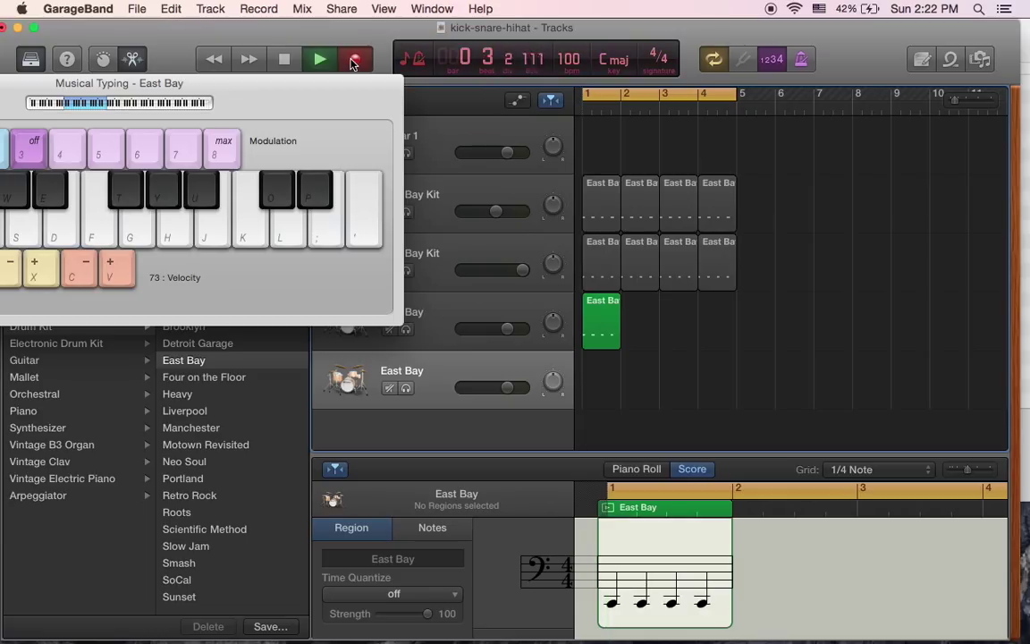
key(a)
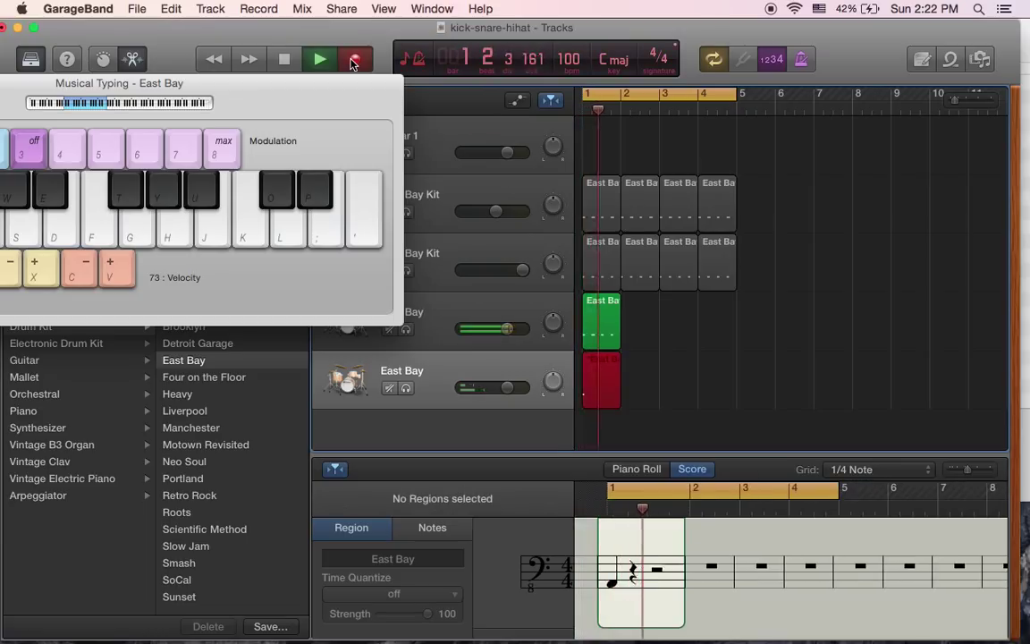
key(a)
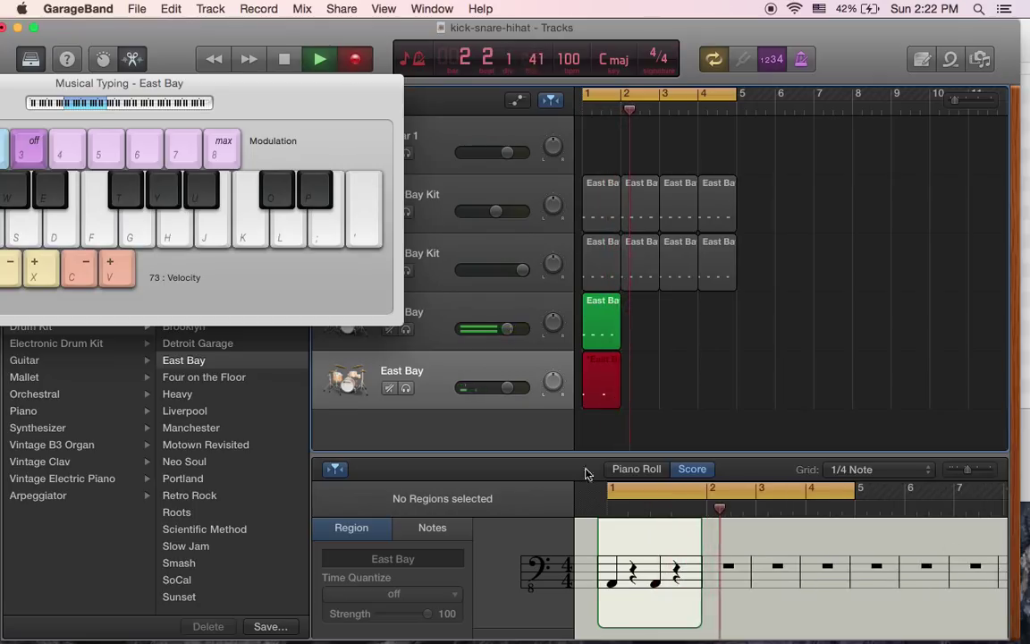
click(284, 59)
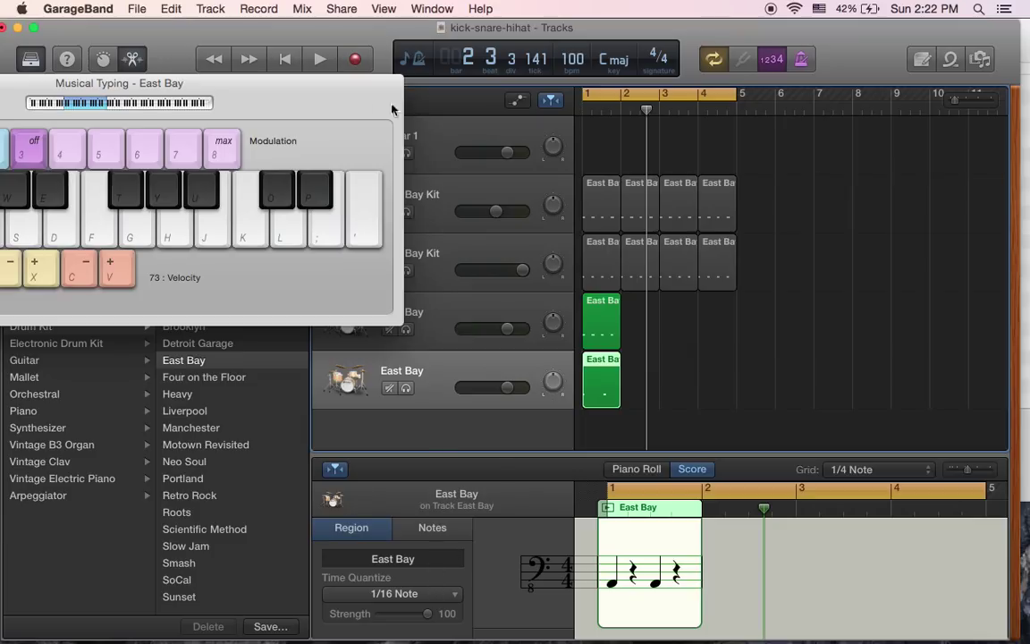
Quantize the two-hit East Bay region to 1/4 Note, playing it with the four-hit part before and after the change
click(298, 60)
key(space)
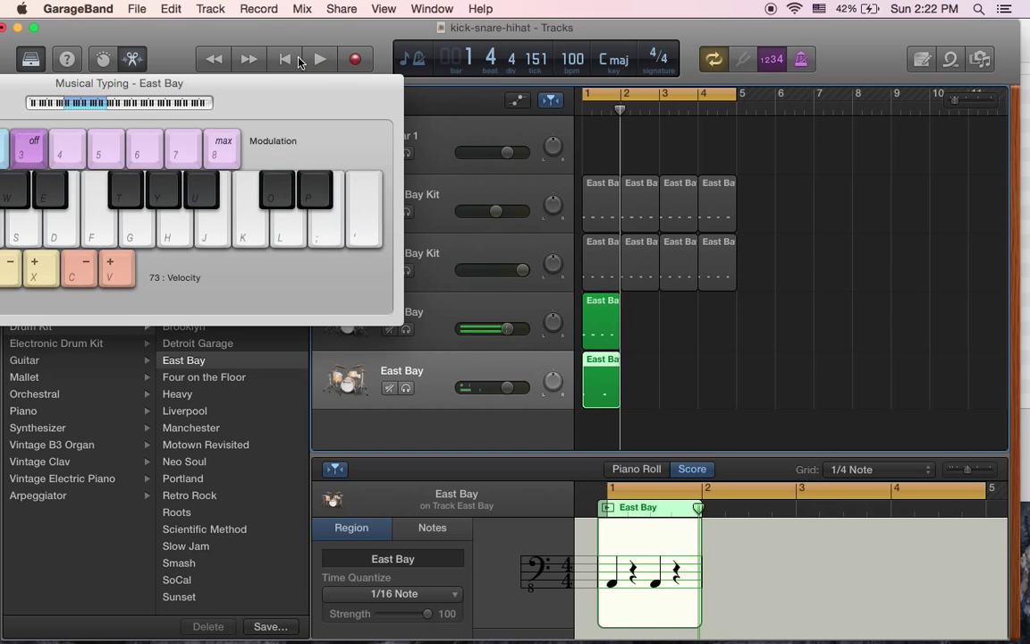
click(387, 593)
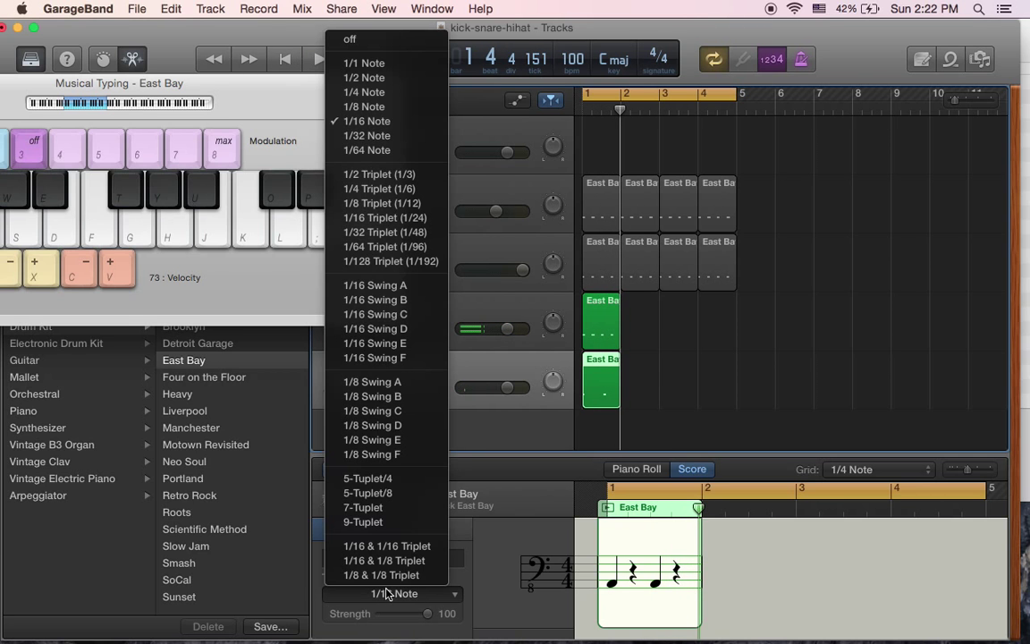
click(378, 94)
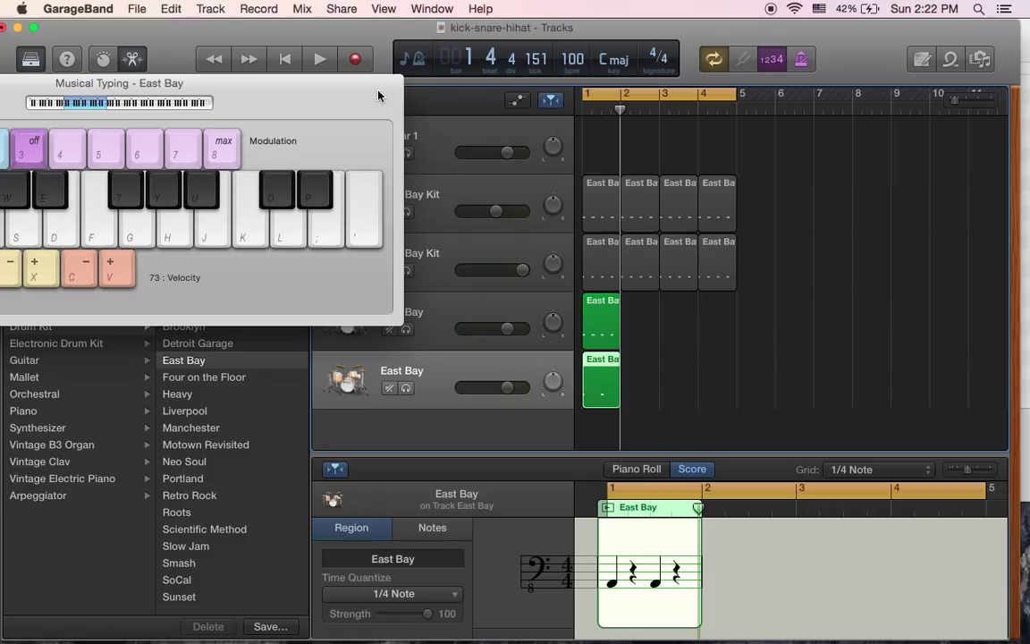
click(285, 58)
key(space)
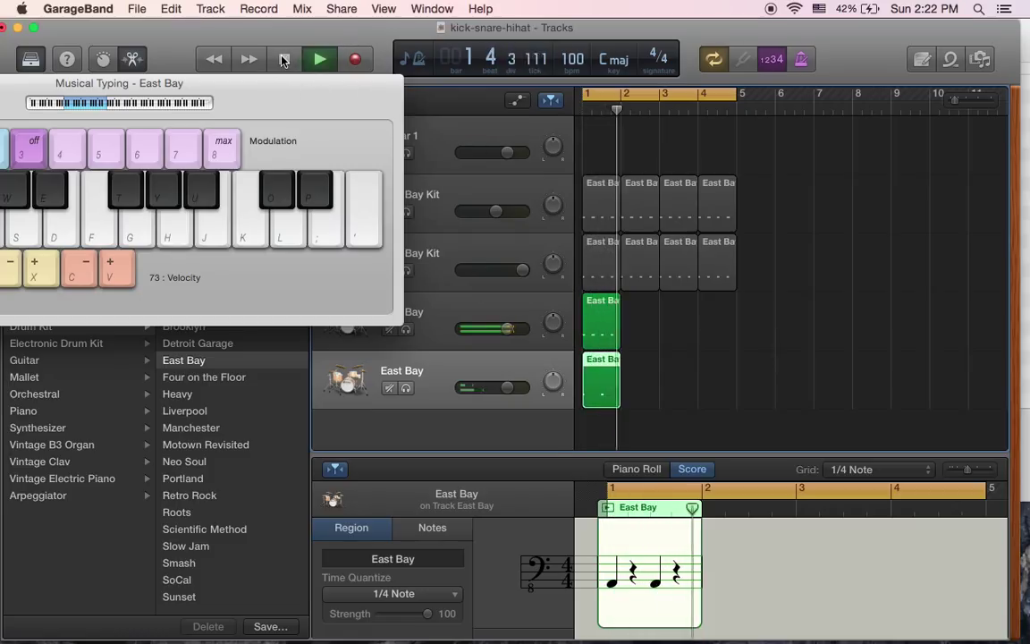
Stop playback, move the Musical Typing window off the track headers and try to add another track
key(space)
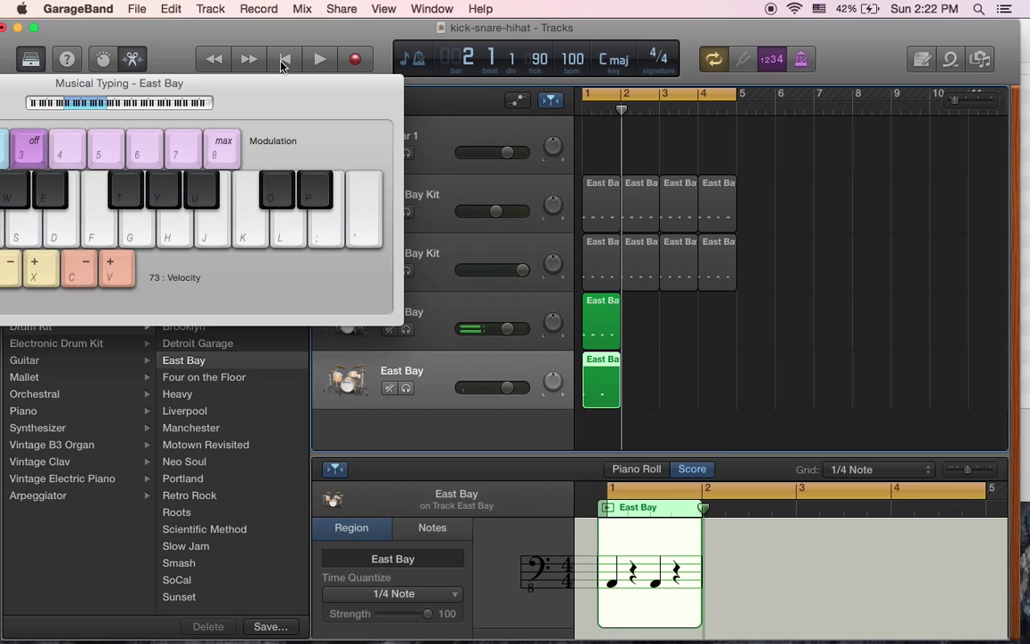
drag(290, 105, 929, 59)
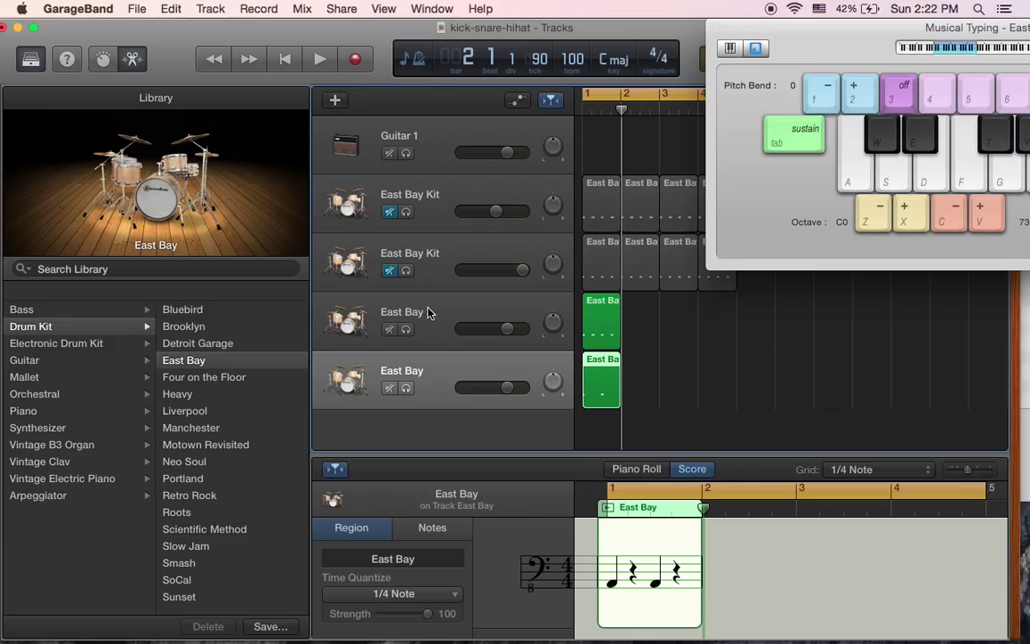
click(335, 104)
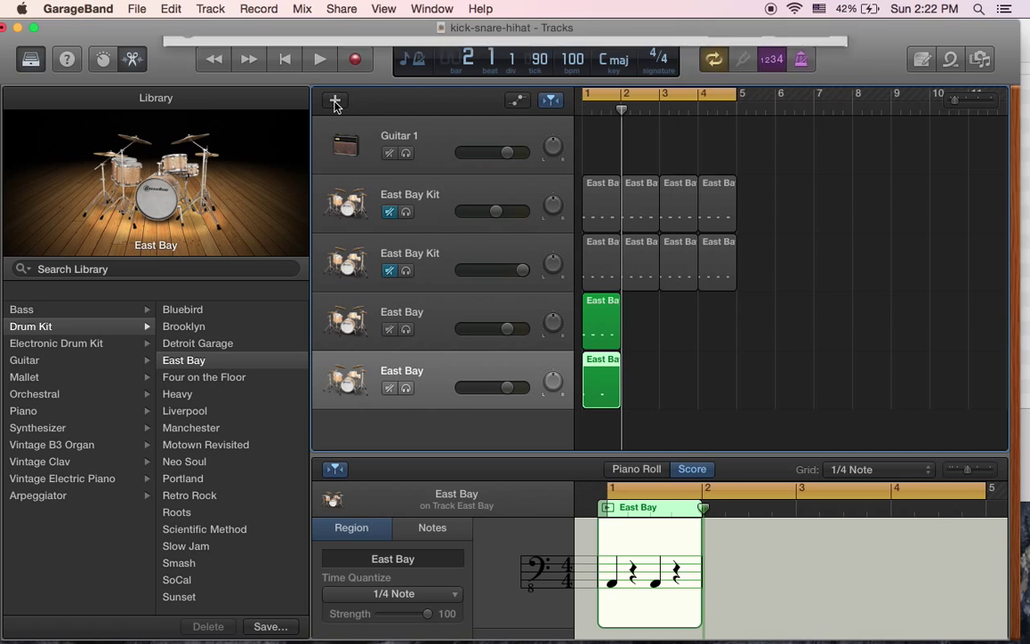
double_click(279, 148)
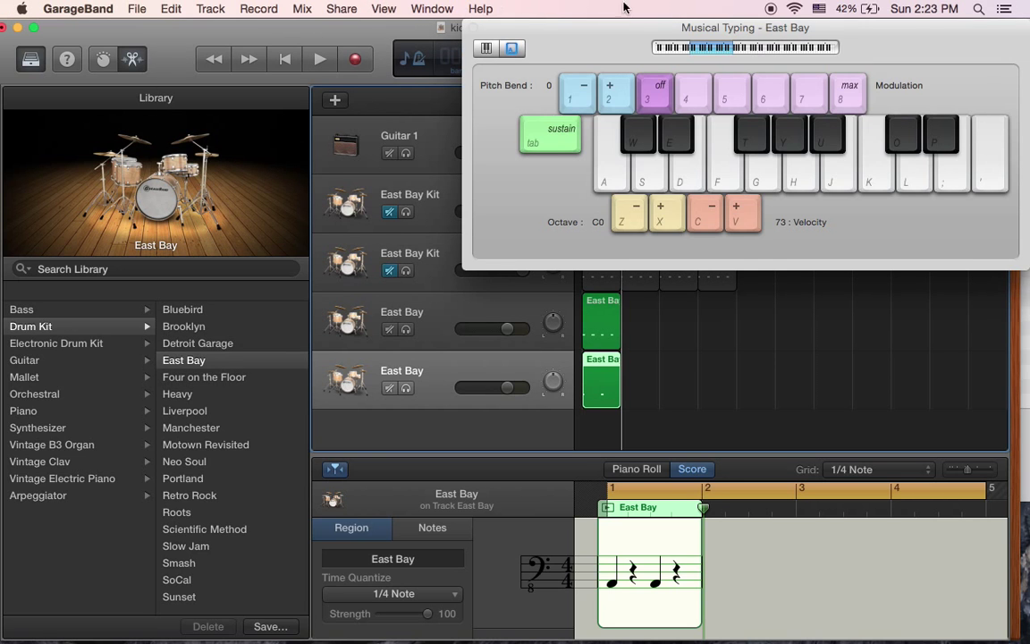
Toggle Musical Typing off and on again, leaving its window closed
click(435, 8)
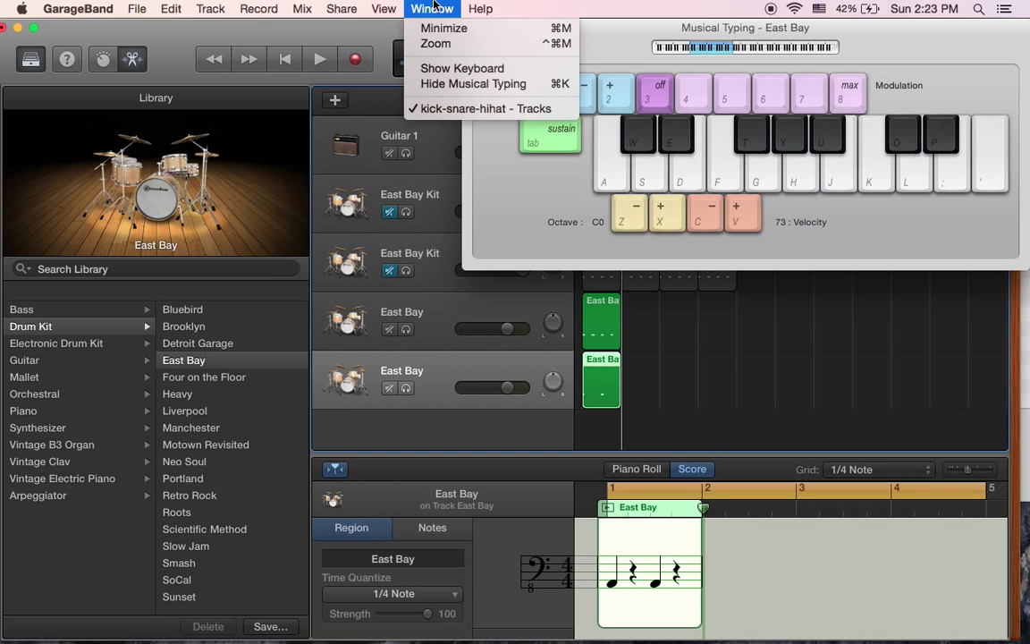
click(453, 83)
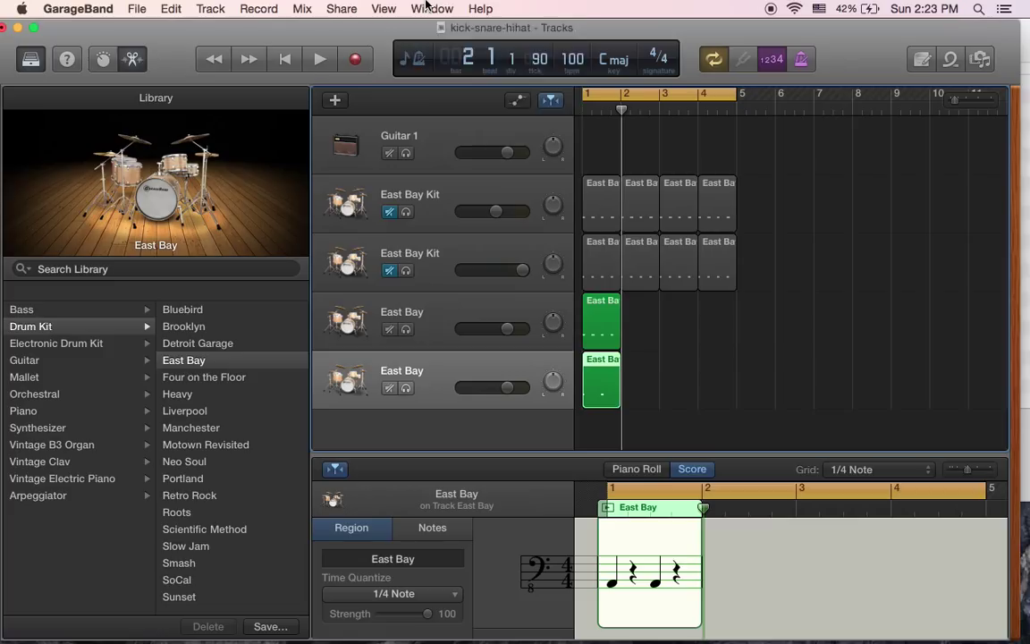
click(421, 8)
click(446, 89)
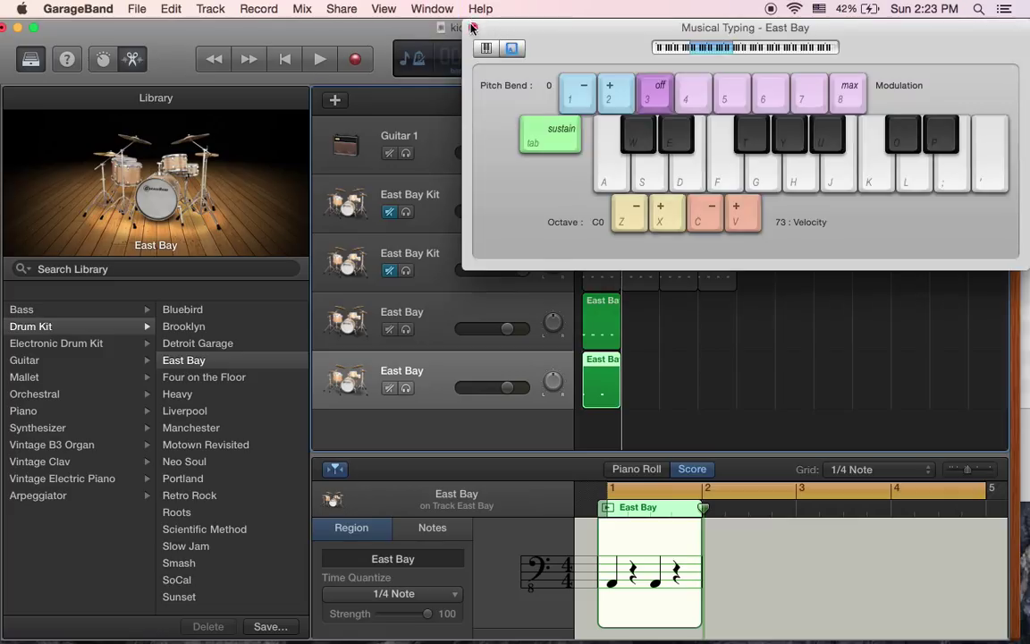
click(477, 32)
Toggle solo on the lower East Bay track, then reopen Musical Typing to play a drum sound and close it again
key(s)
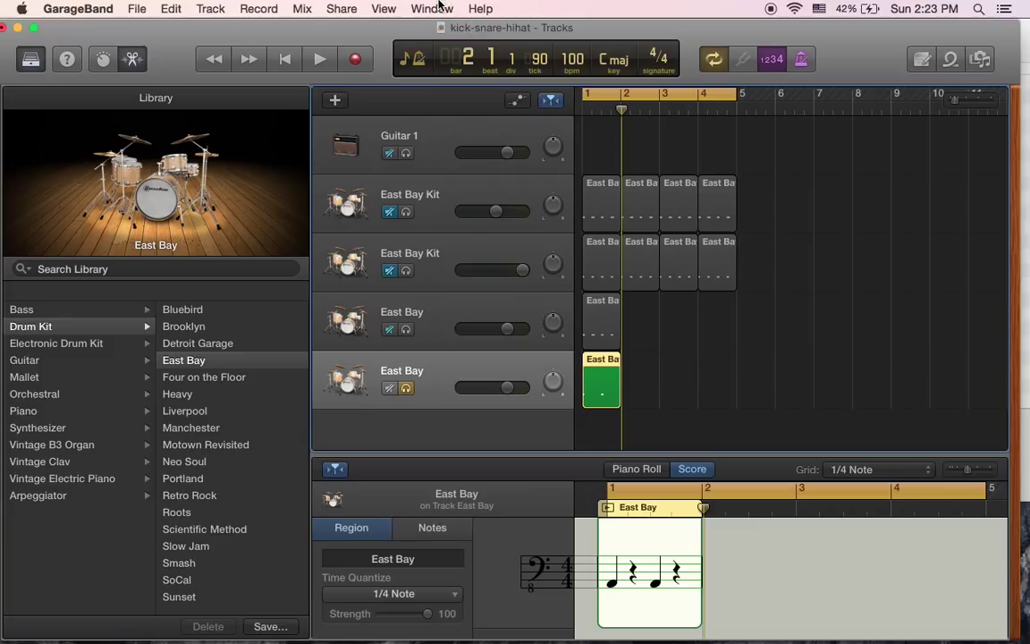
click(407, 389)
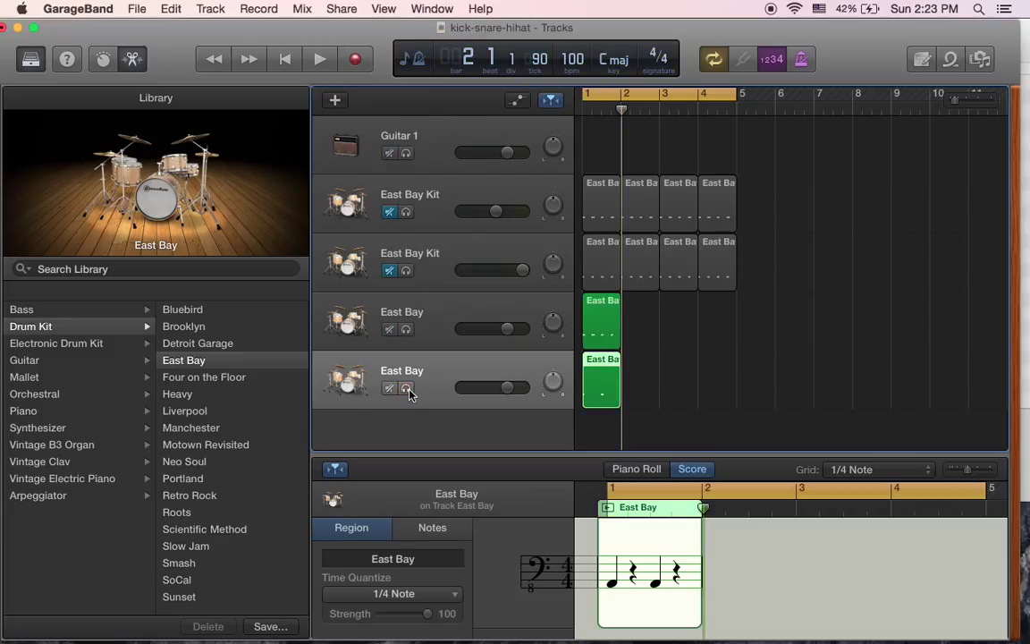
click(432, 9)
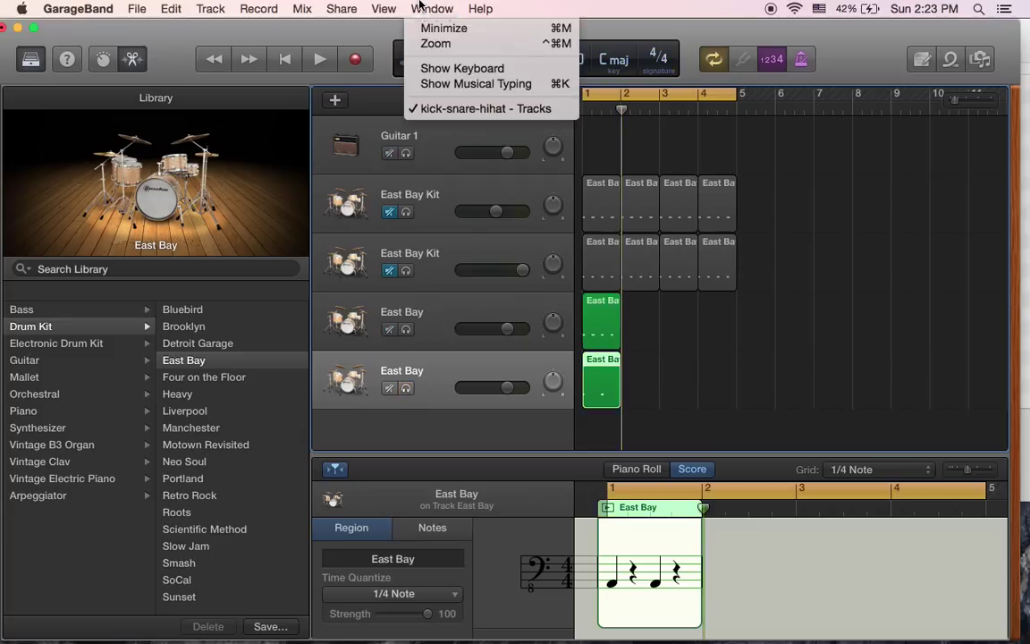
click(453, 84)
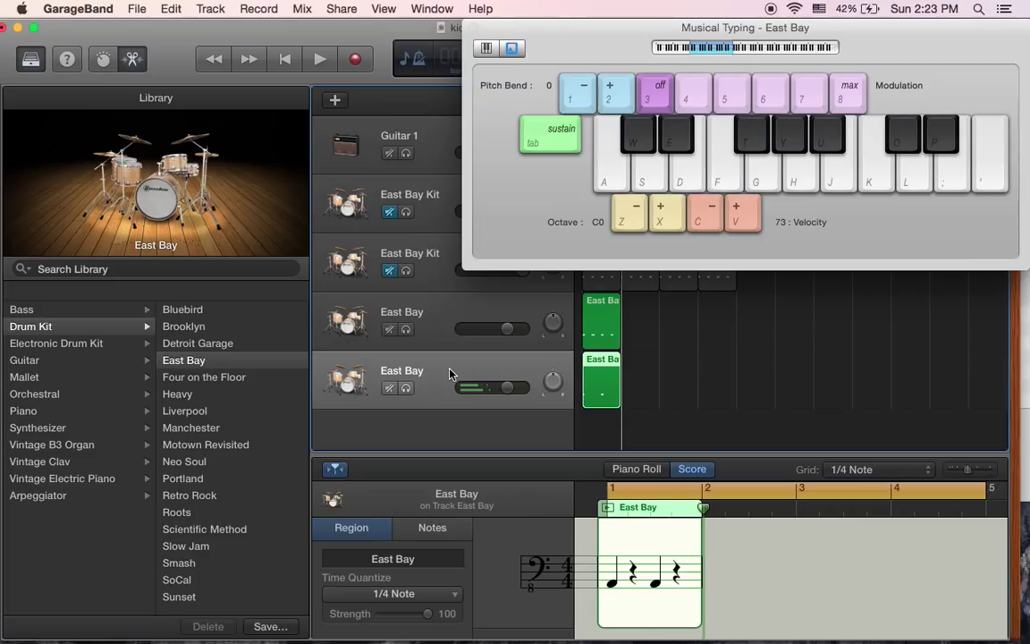
click(474, 29)
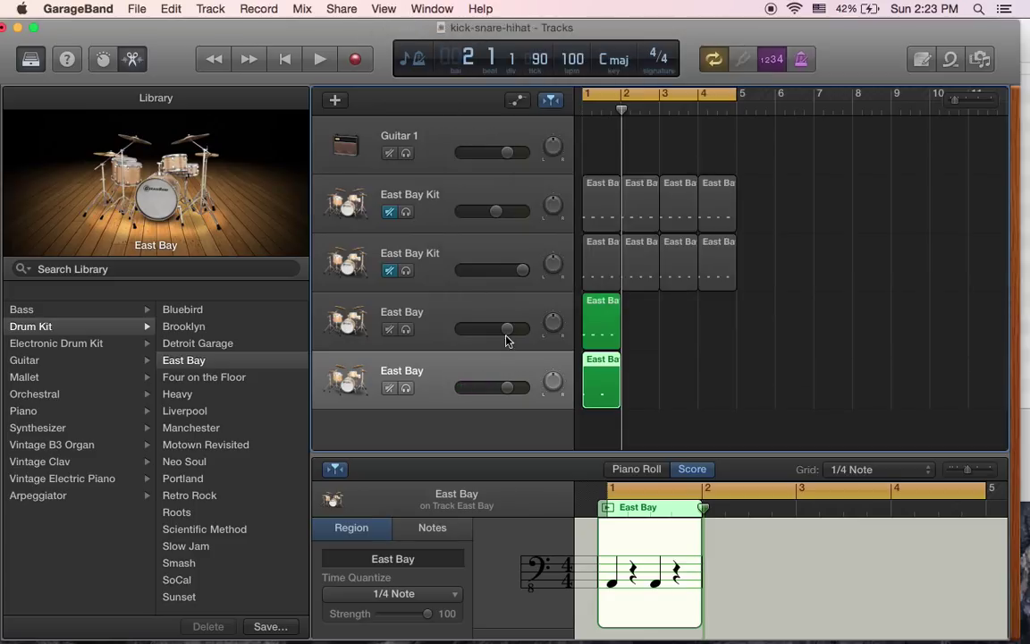
click(650, 394)
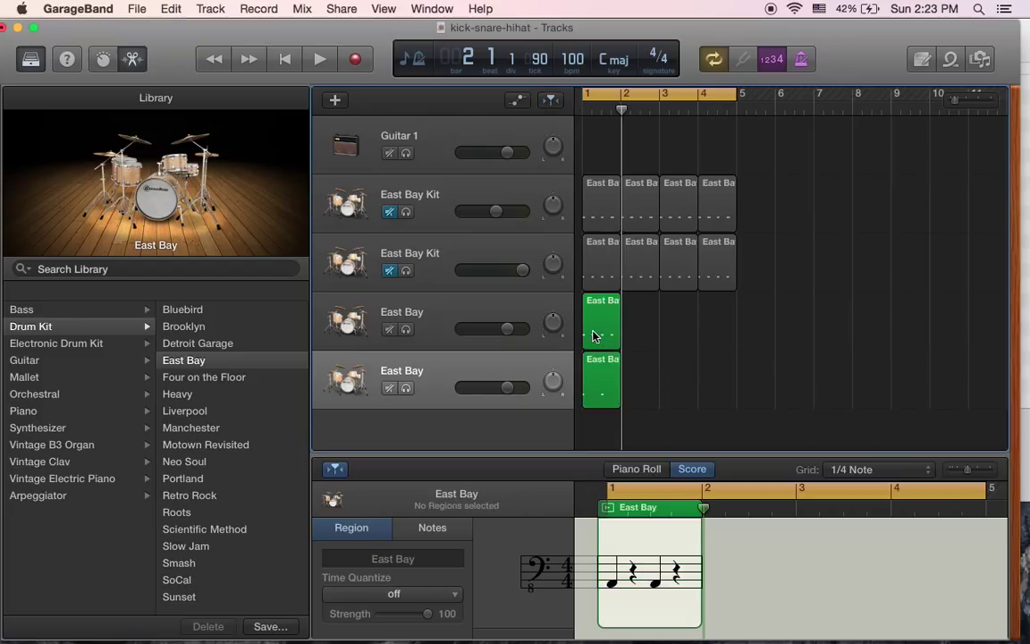
Copy the one-bar regions of both East Bay tracks and paste them into bars 2, 3 and 4
drag(650, 409, 588, 324)
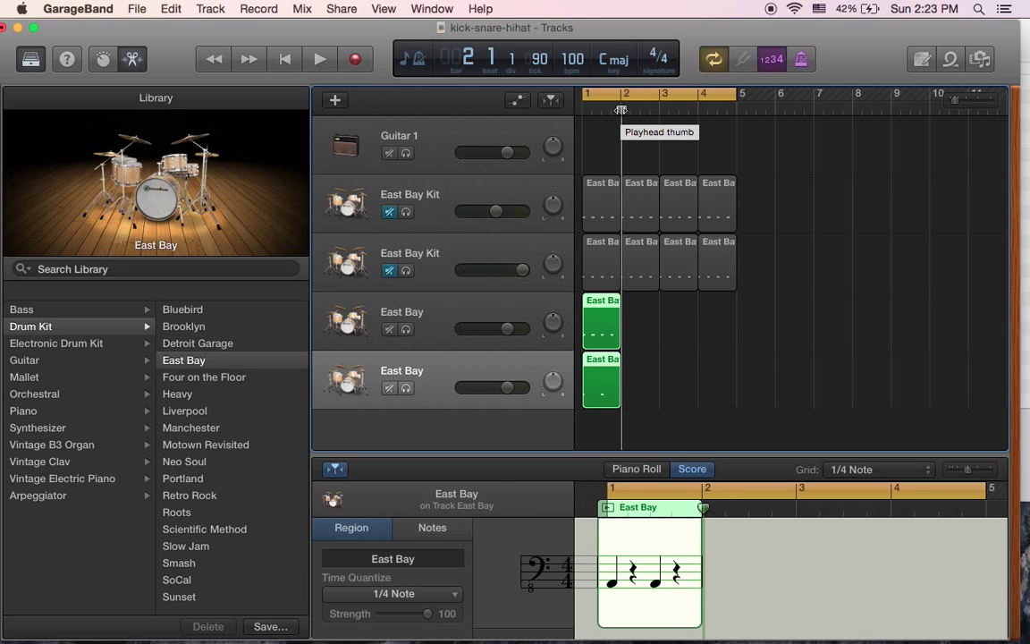
key(super+v)
key(super+v)
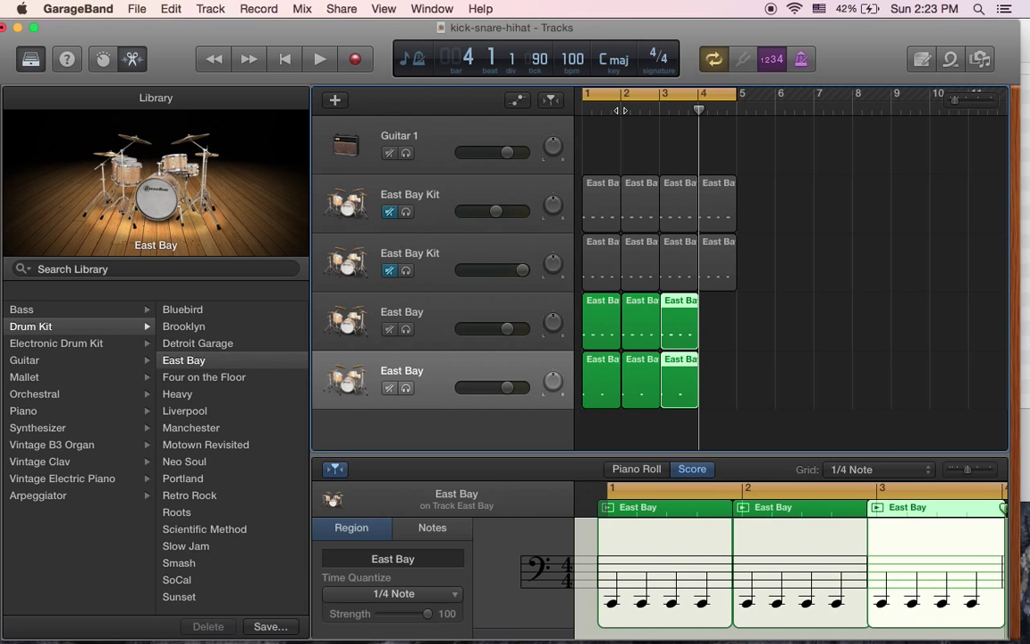
key(super+v)
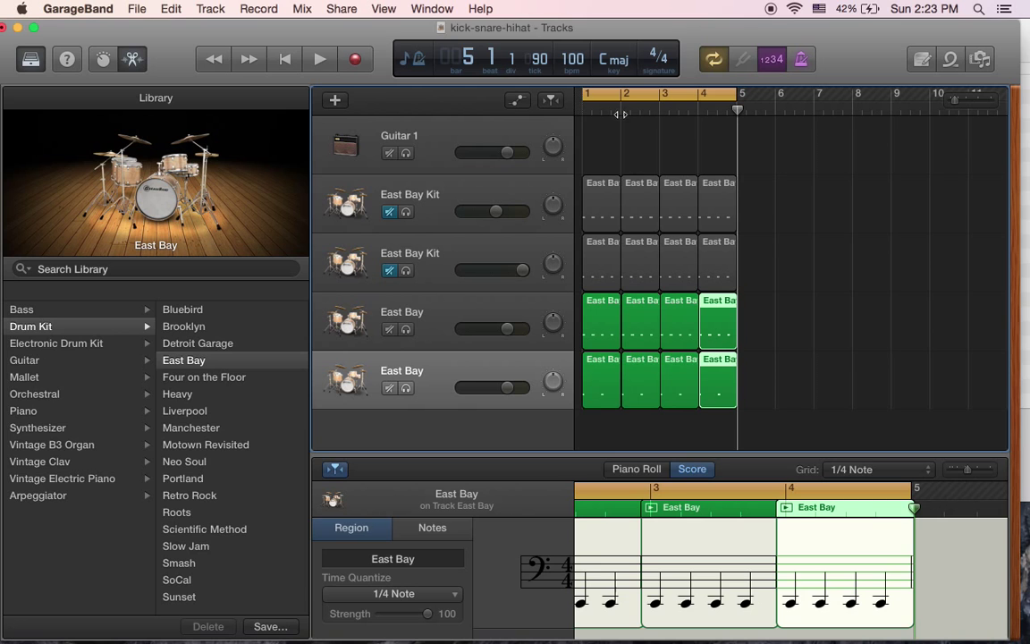
click(754, 406)
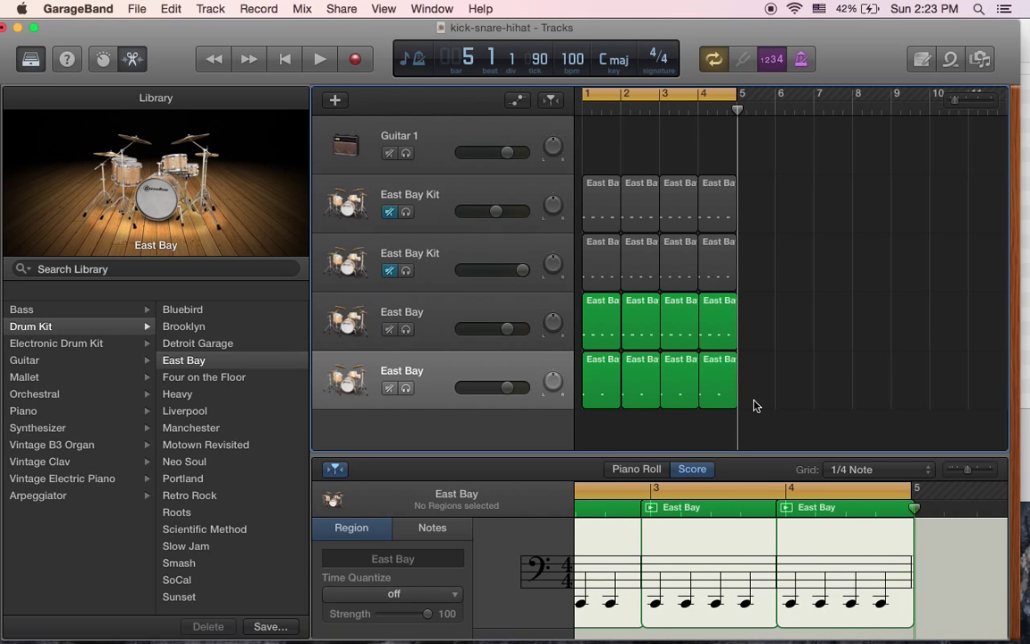
Toggle the four-bar cycle area off and on, and select all regions on both East Bay tracks
click(713, 59)
click(712, 59)
click(713, 59)
click(713, 59)
click(712, 59)
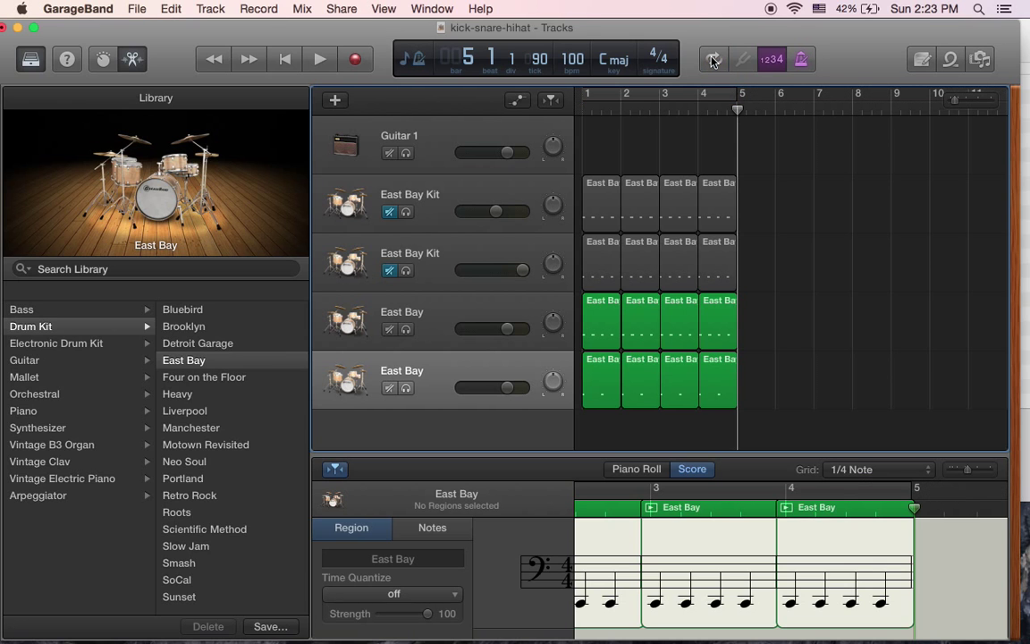
drag(765, 423, 594, 326)
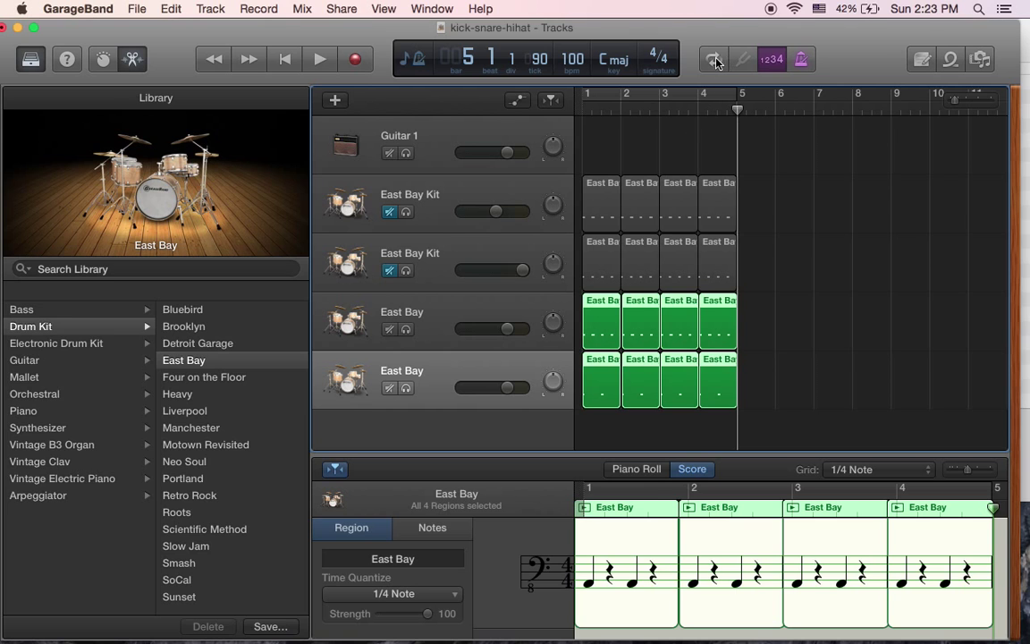
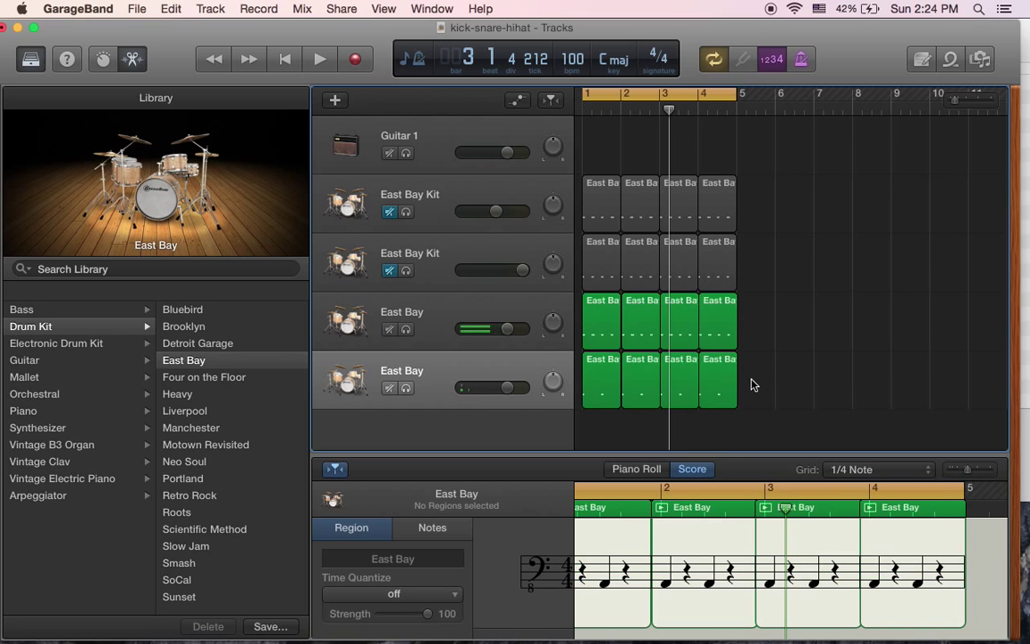
Delete the copied regions in bars 2 to 4 of both East Bay tracks
drag(720, 368, 651, 338)
key(Delete)
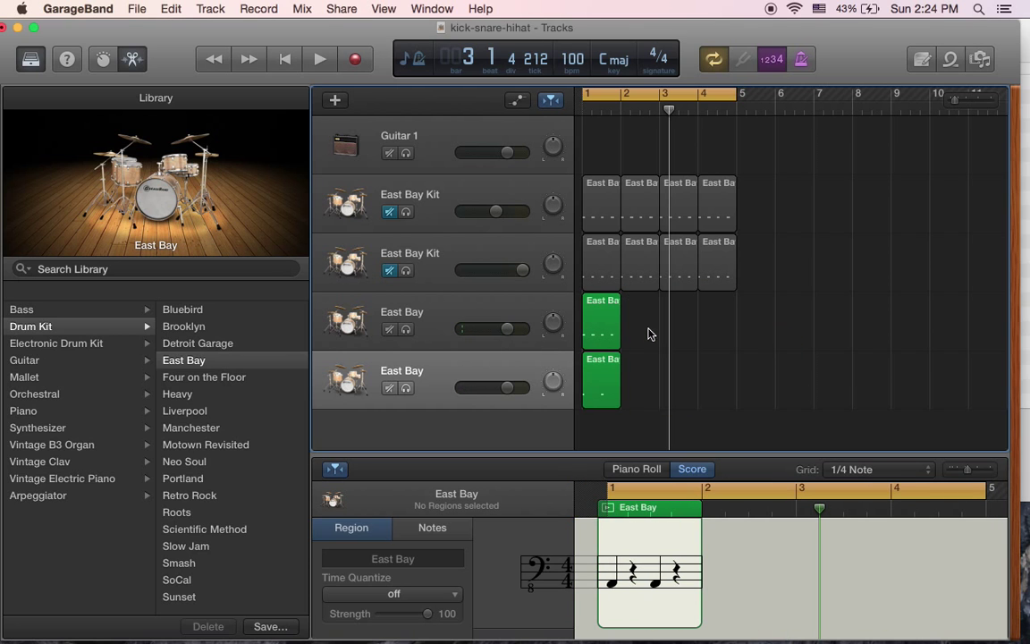
Paste copies of both bar 1 East Bay regions slightly after the start of bar 2 and play them from the beginning
click(623, 108)
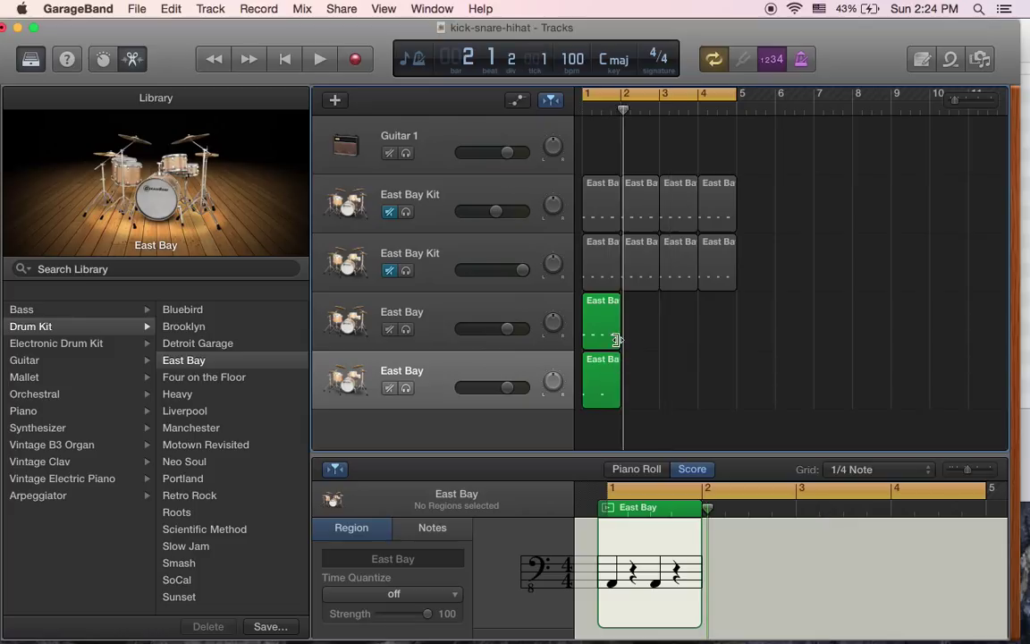
drag(643, 416, 584, 316)
key(super+c)
key(super+v)
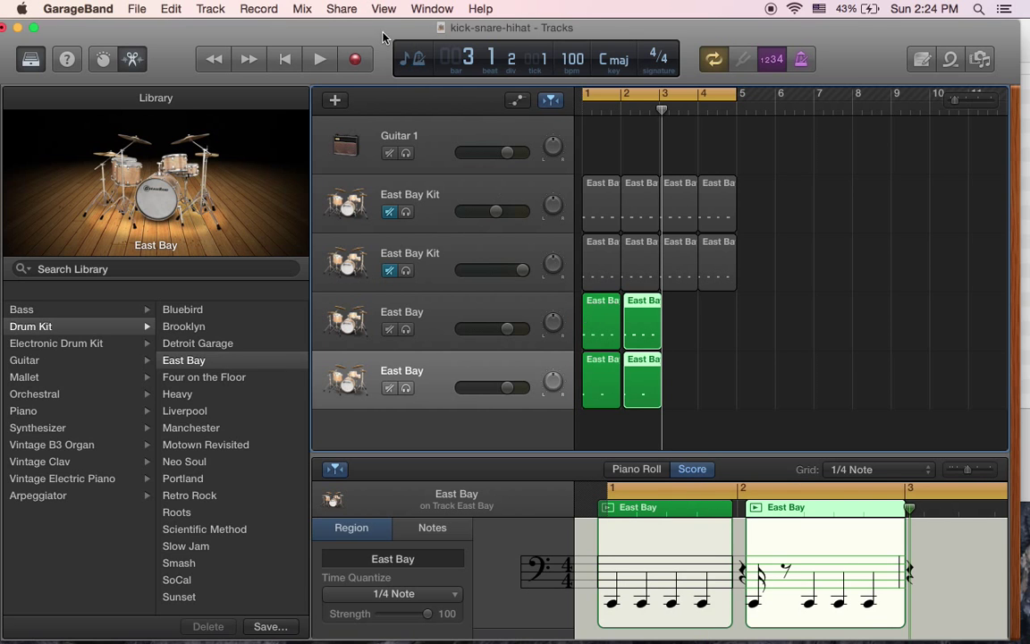
click(284, 59)
key(space)
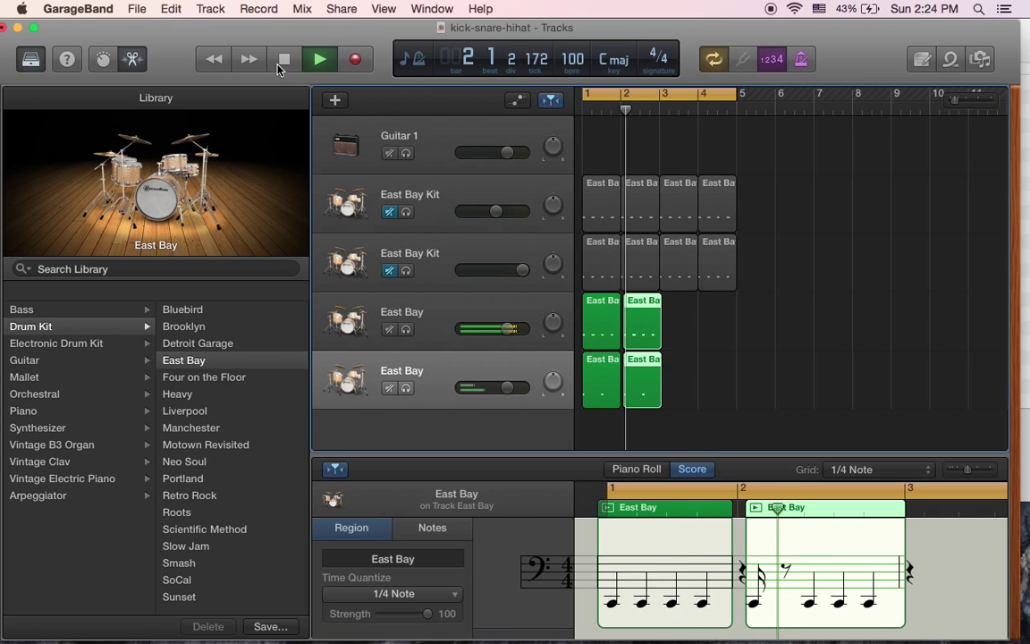
click(282, 59)
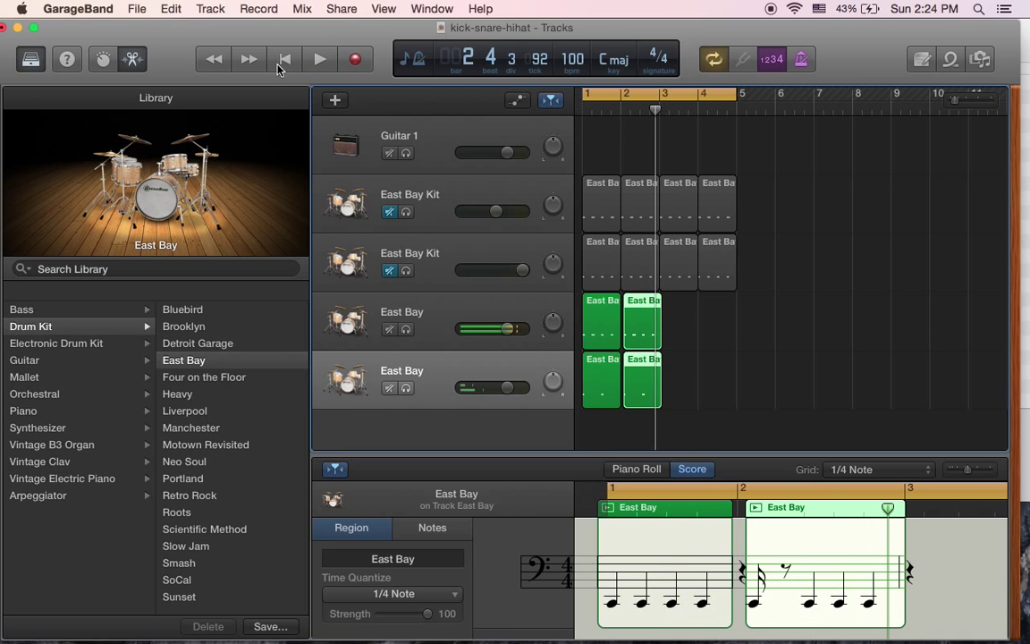
Undo the off-grid paste and place the playhead at the start of bar 2
click(722, 336)
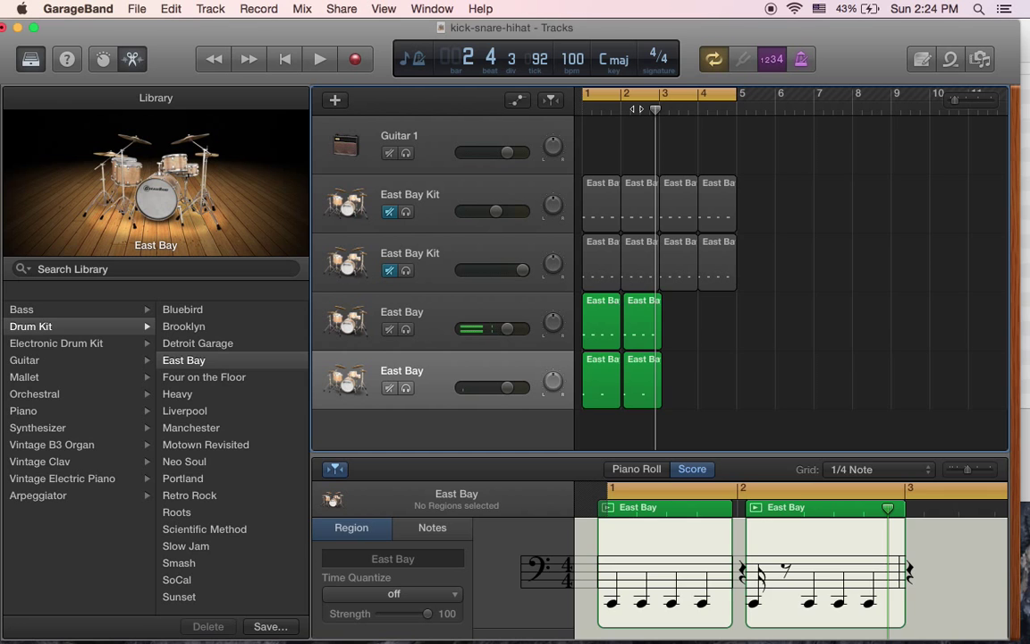
key(super+z)
click(621, 113)
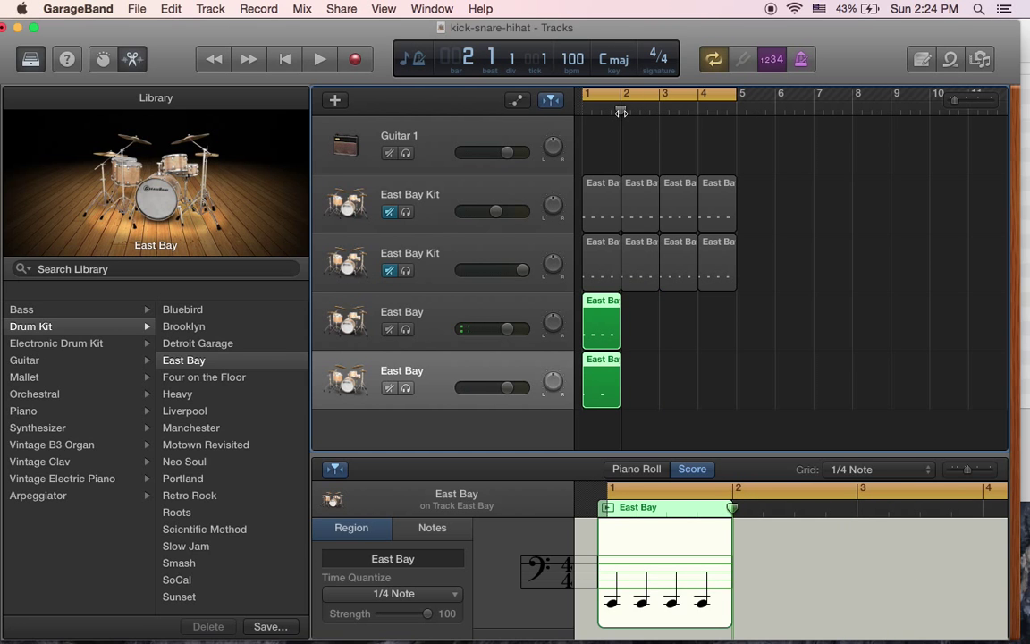
click(439, 593)
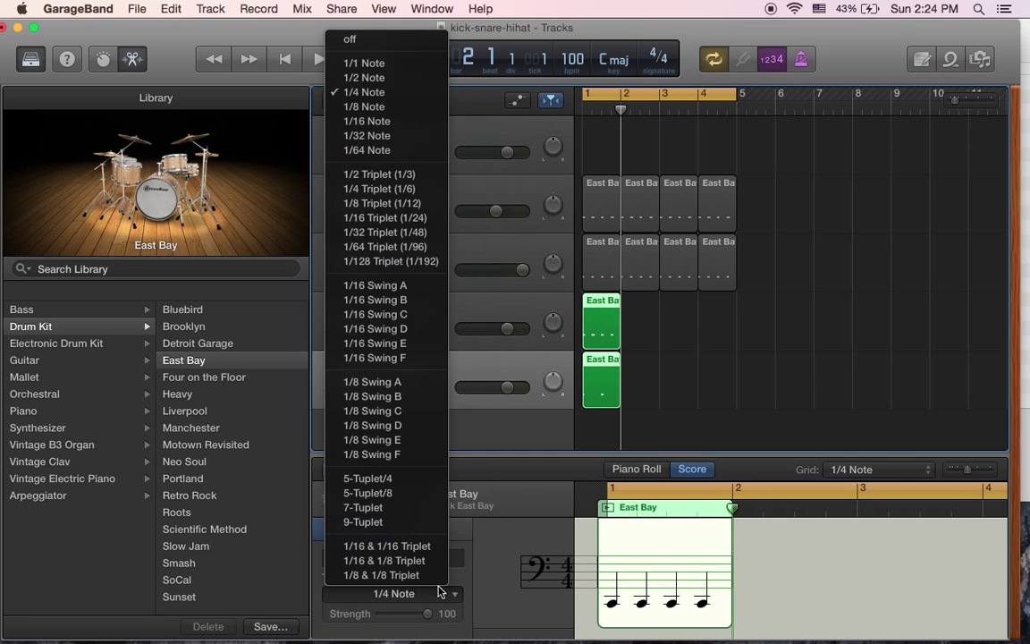
click(630, 455)
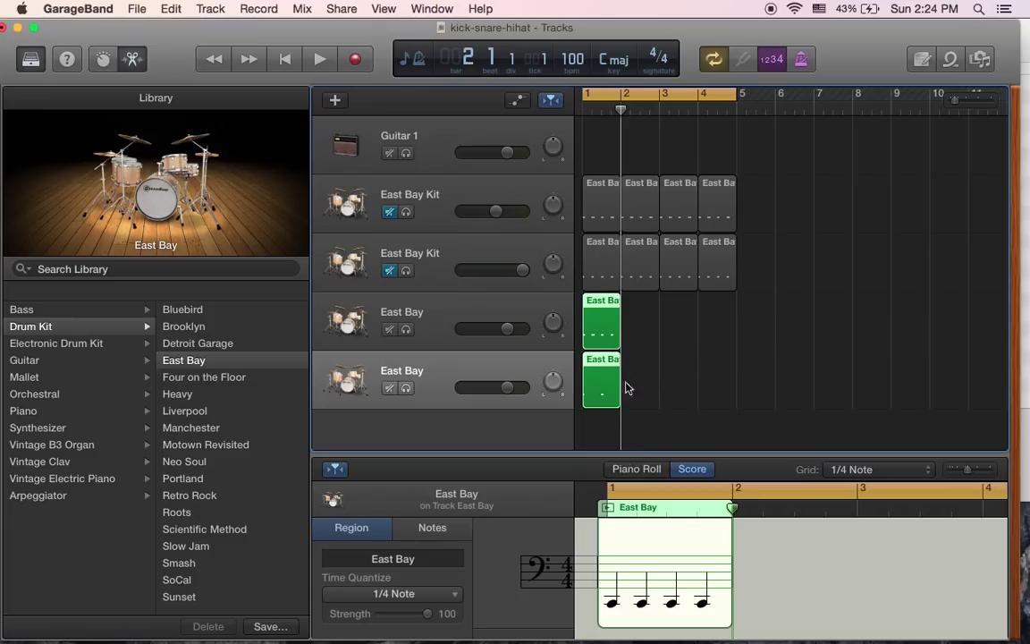
Paste copies of both bar 1 East Bay regions at the start of bar 2 and play the two bars from the beginning
drag(605, 427, 599, 332)
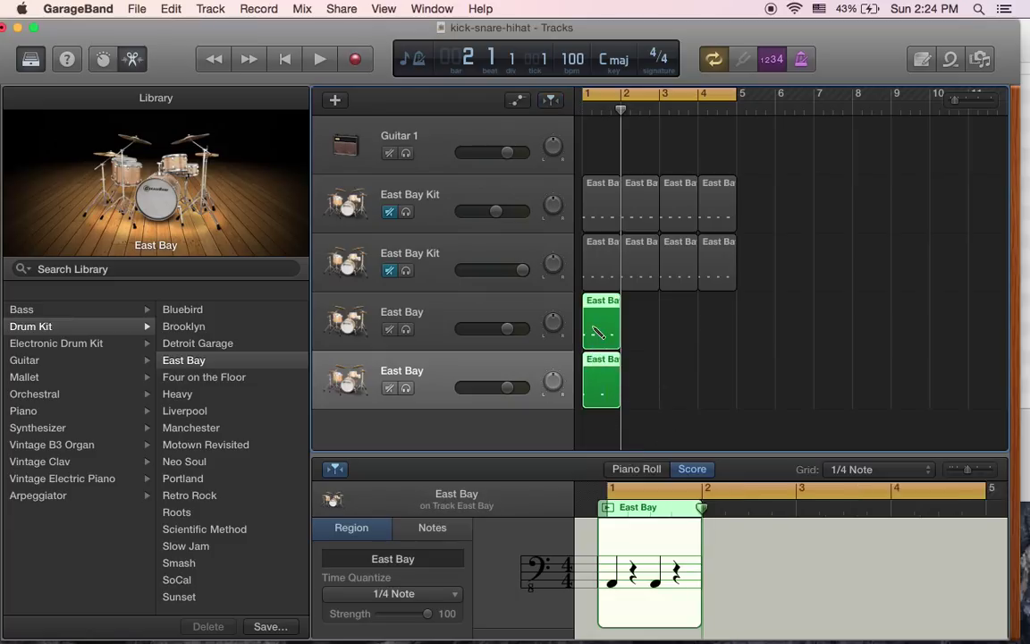
key(super+v)
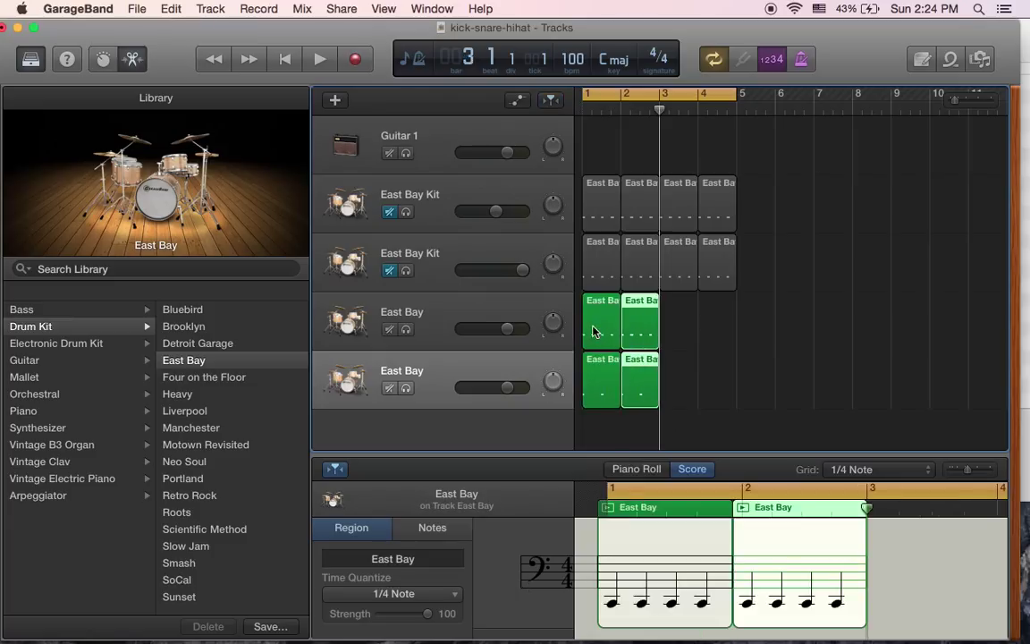
click(285, 59)
key(space)
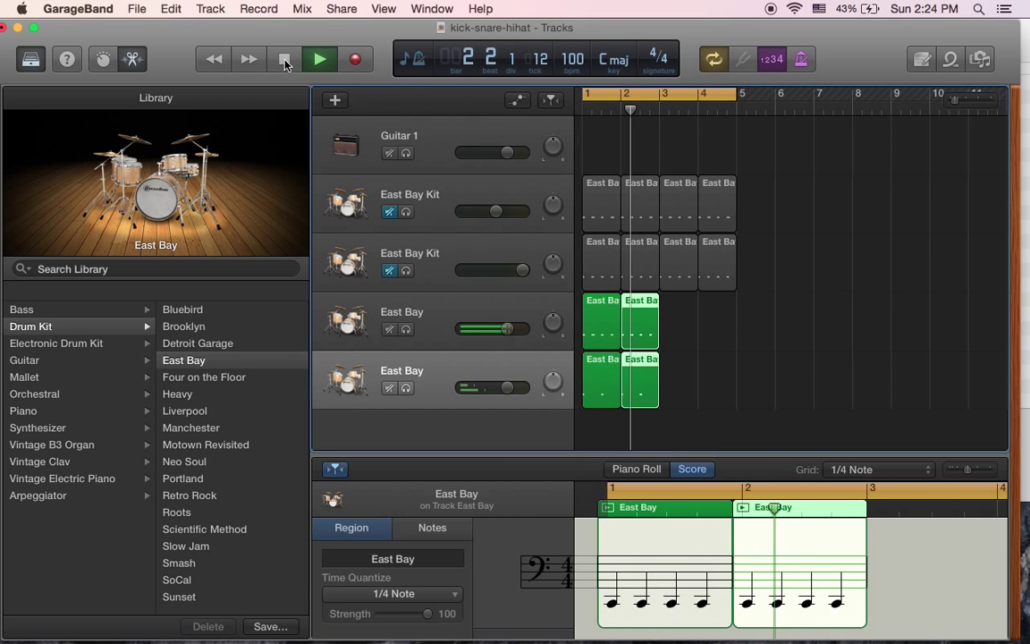
click(285, 59)
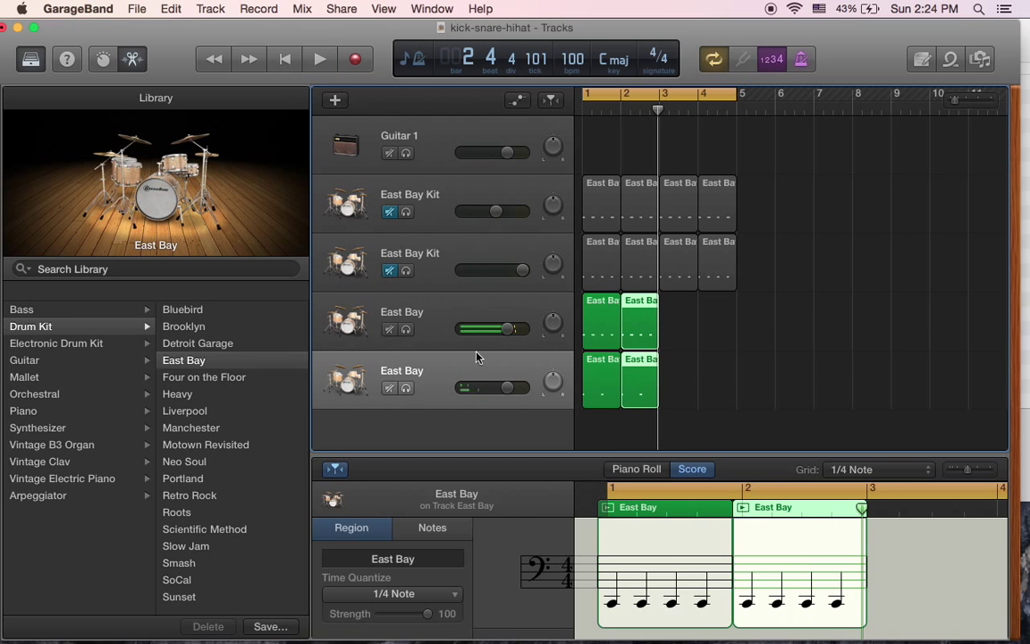
Duplicate the two bars of regions on both East Bay tracks at the playhead, just before the start of bar 3
click(690, 429)
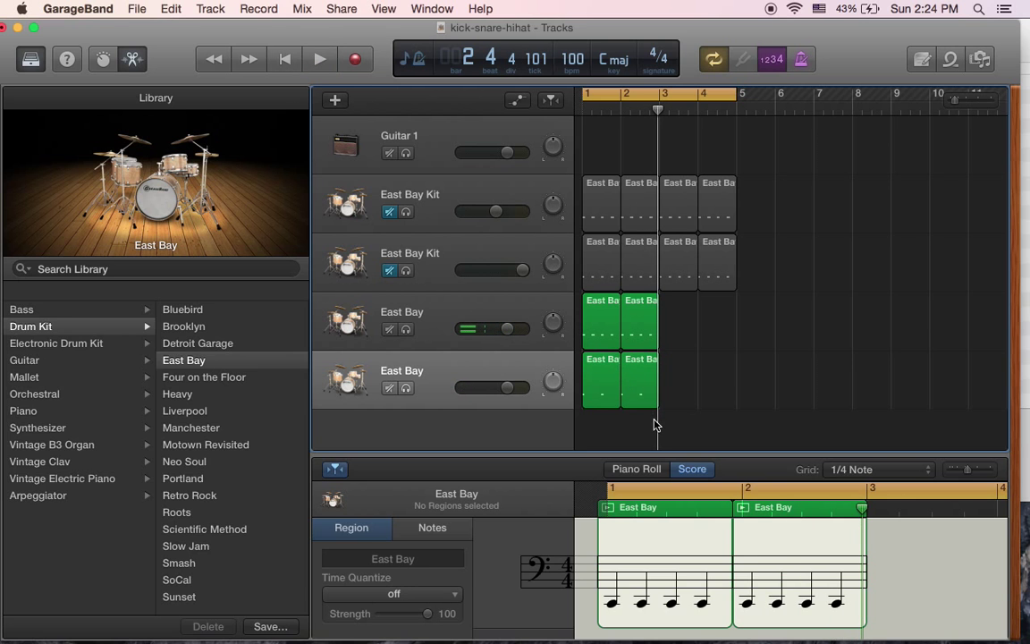
drag(654, 425, 585, 304)
key(super+d)
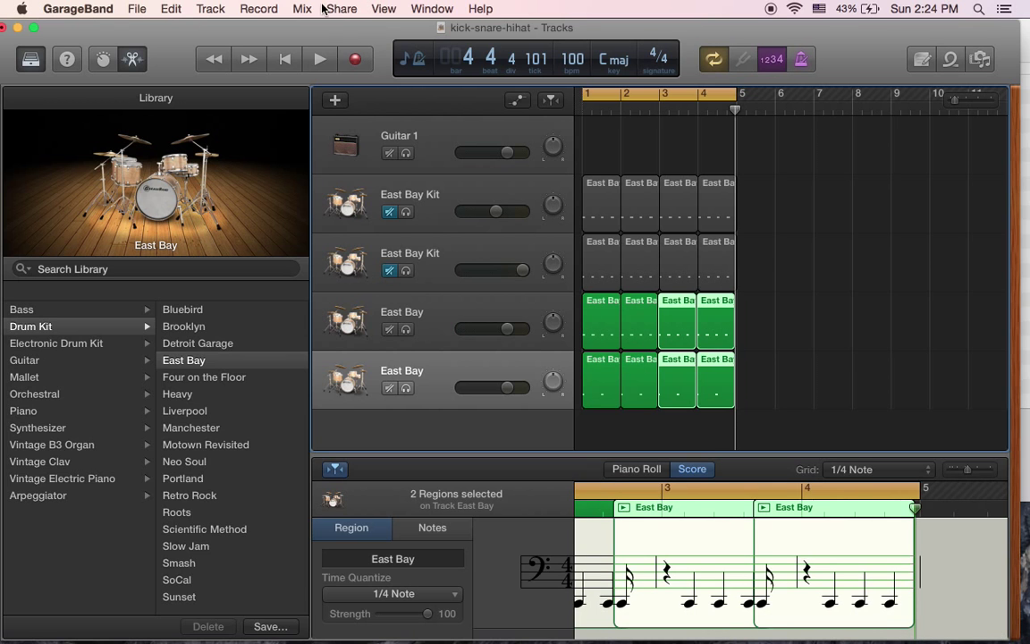
Play back the arrangement briefly and delete the off-grid regions in bars 3 and 4 on both East Bay tracks
click(316, 59)
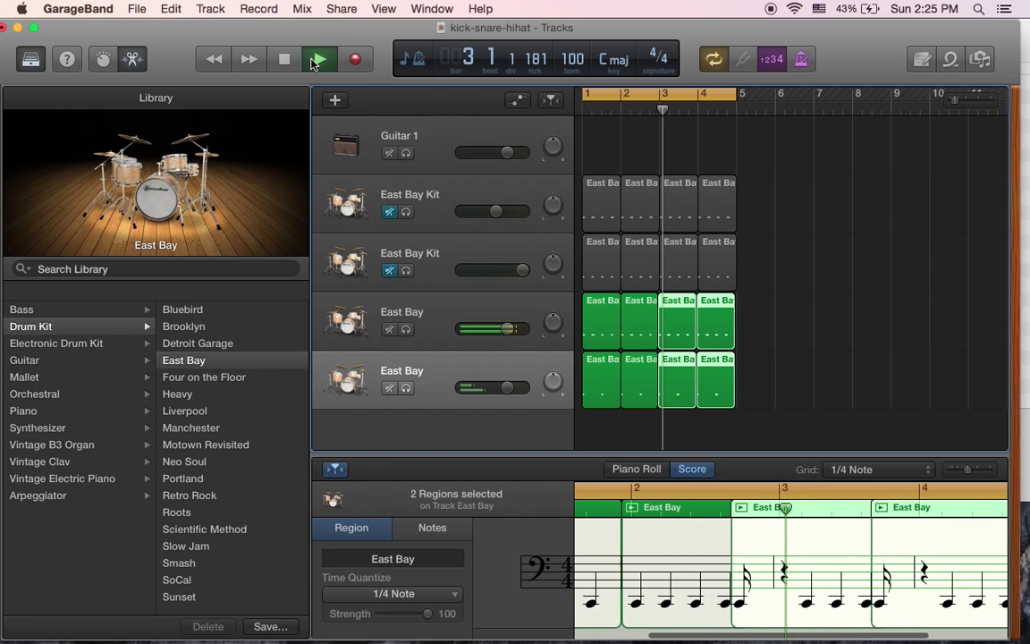
key(space)
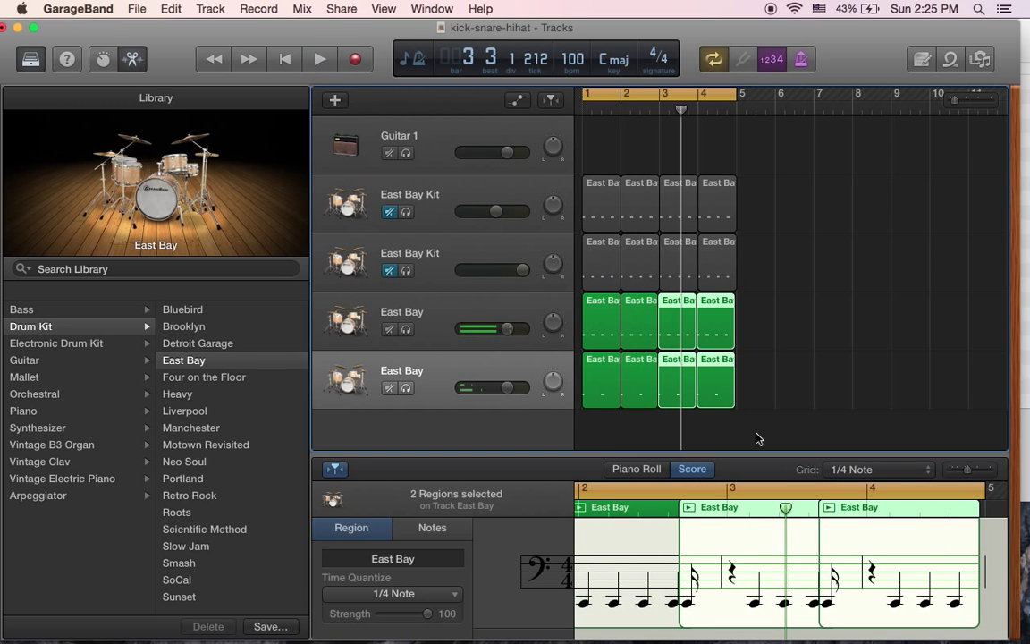
key(Delete)
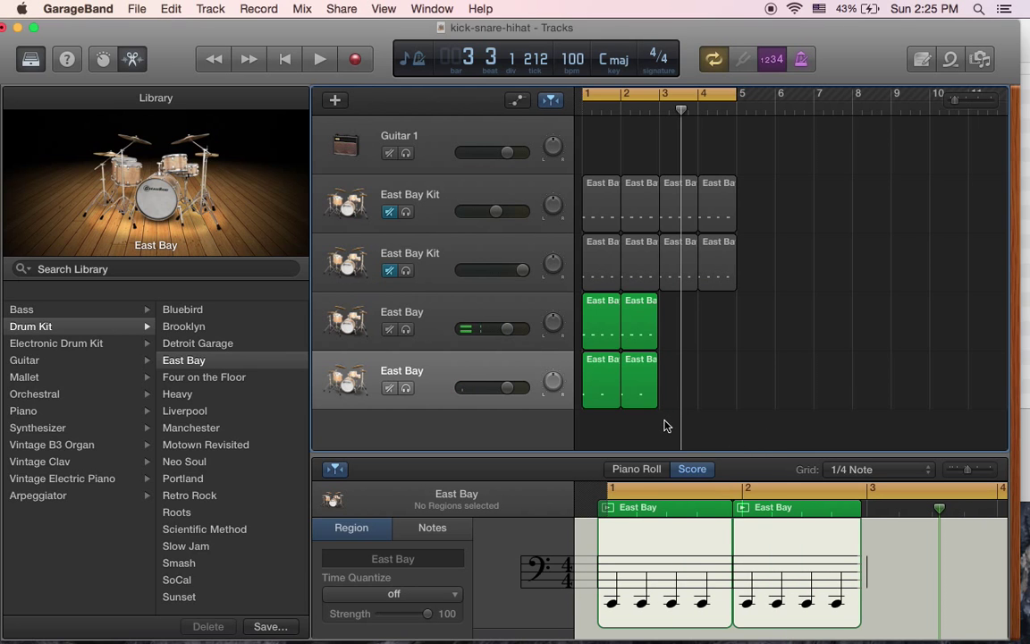
Extend the bar 2 regions on both East Bay tracks to end exactly at bar 3 and place the playhead there
drag(664, 426, 527, 293)
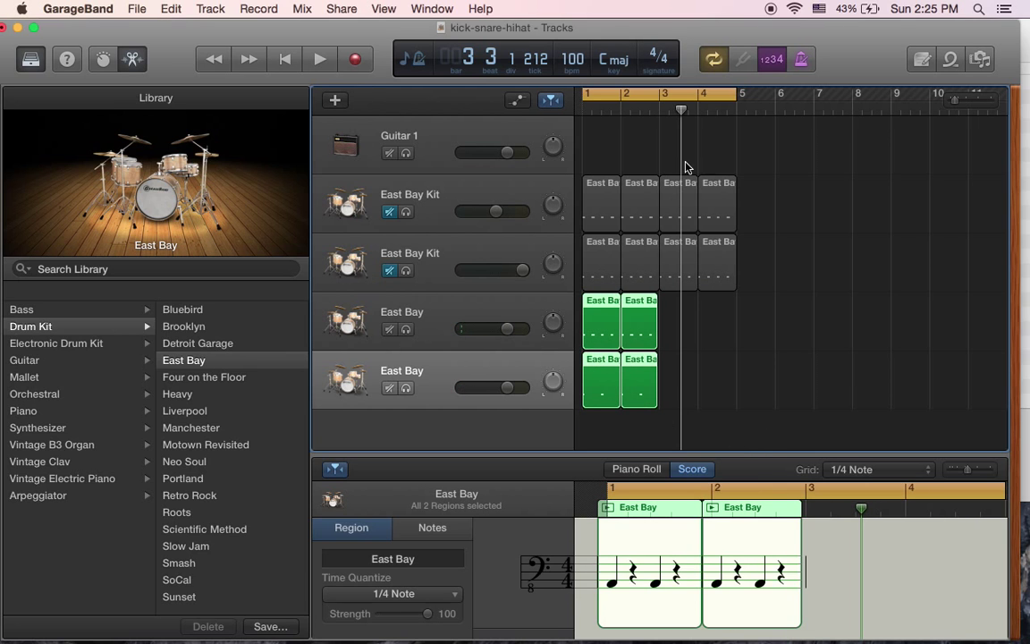
drag(654, 330, 658, 331)
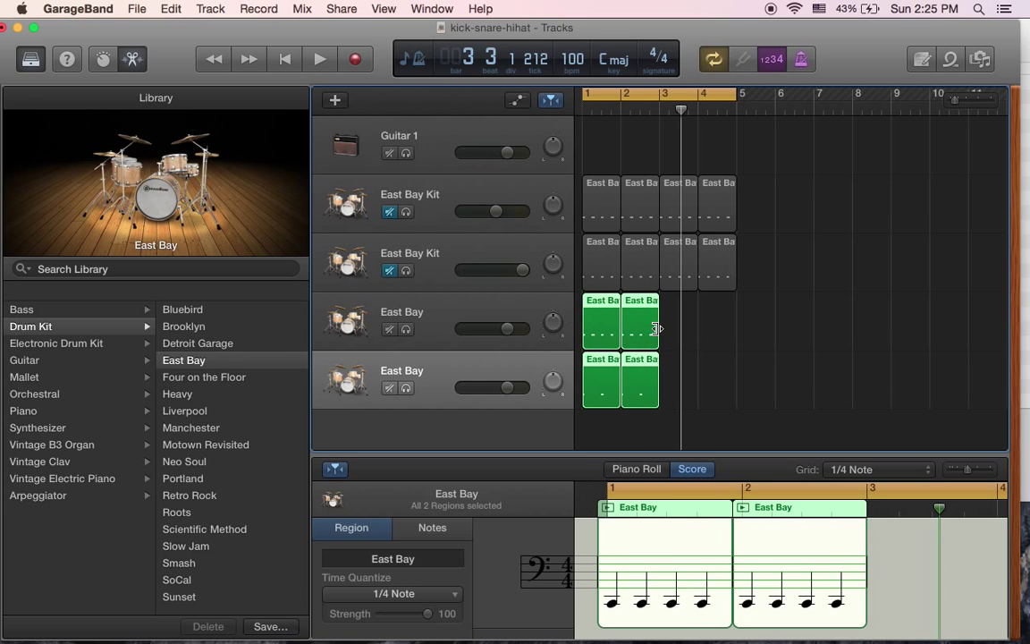
drag(681, 111, 659, 110)
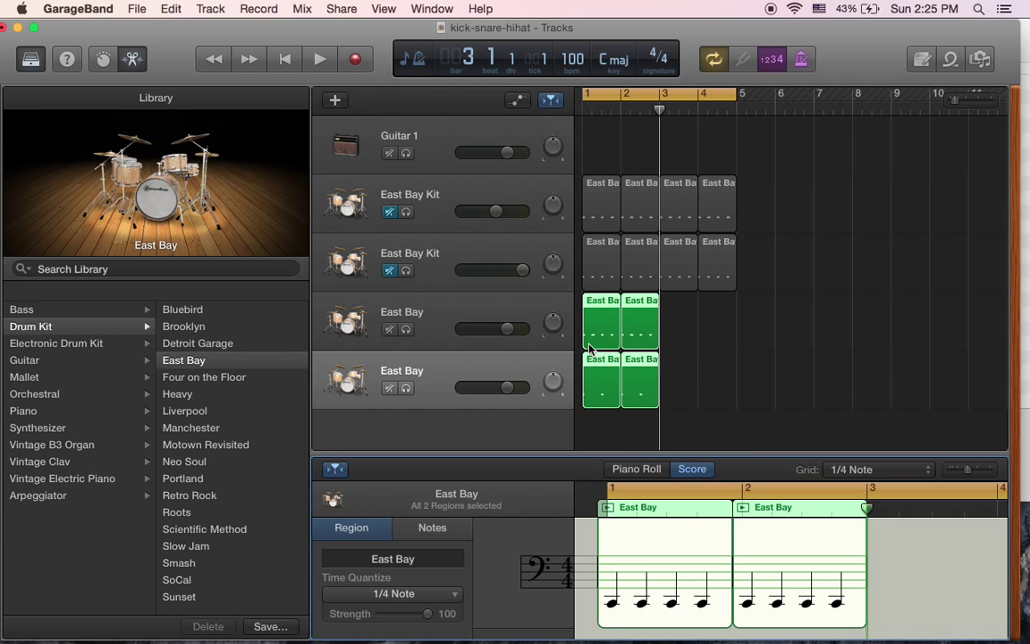
Paste copies of the two bars of regions on both East Bay tracks at bar 3 and play all four bars from the beginning
drag(586, 408, 646, 422)
drag(590, 339, 589, 340)
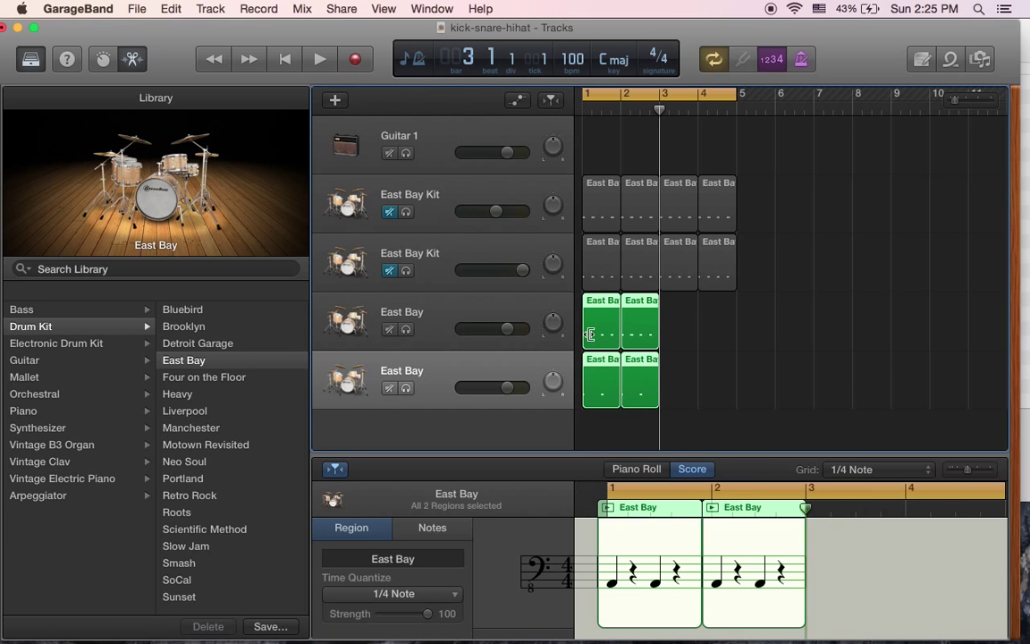
key(super+c)
key(super+v)
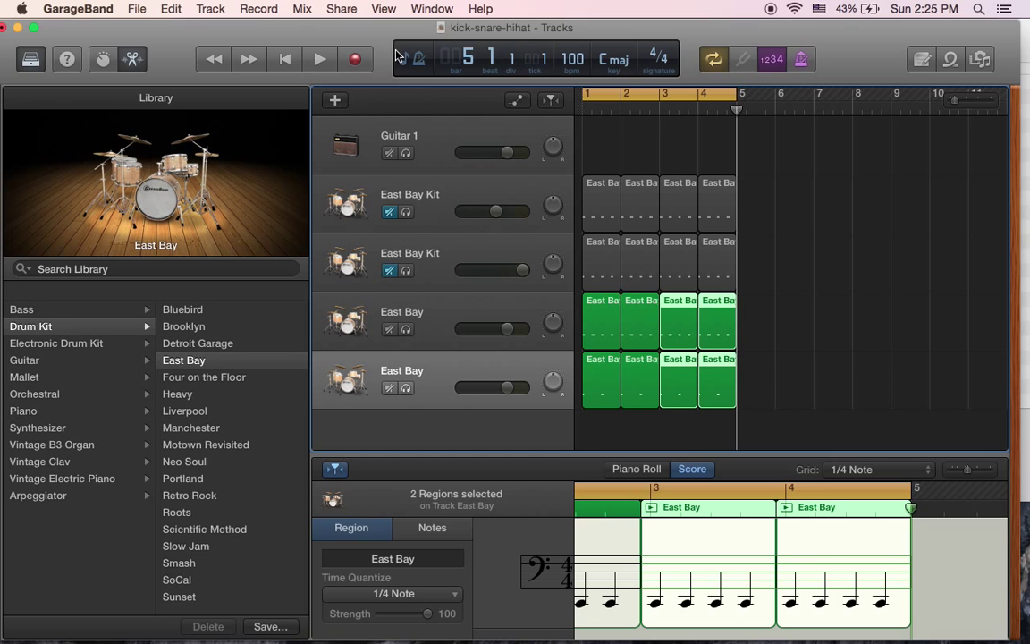
click(285, 59)
click(319, 60)
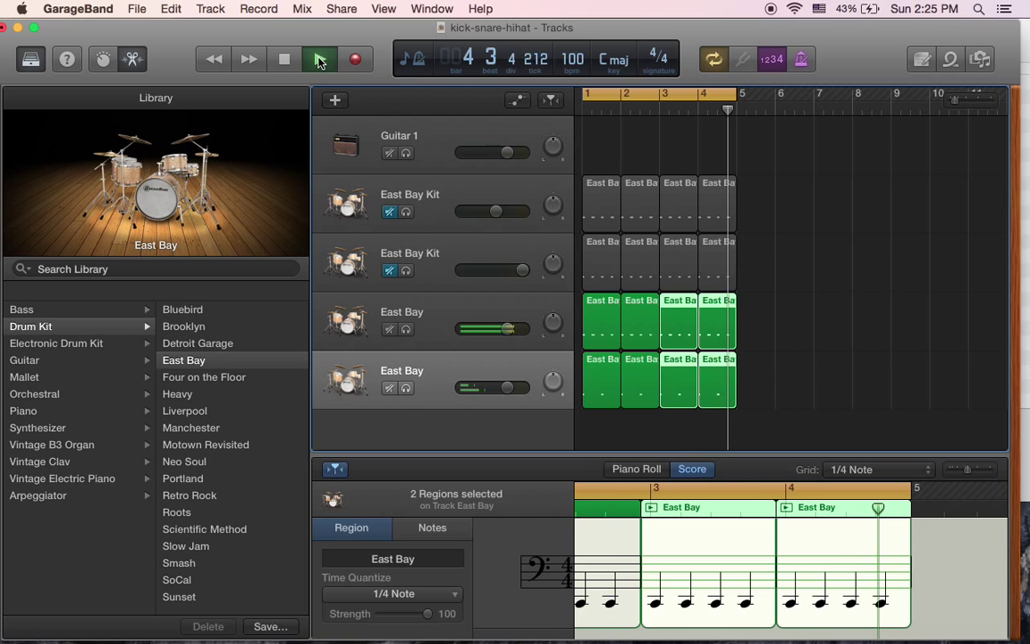
click(320, 59)
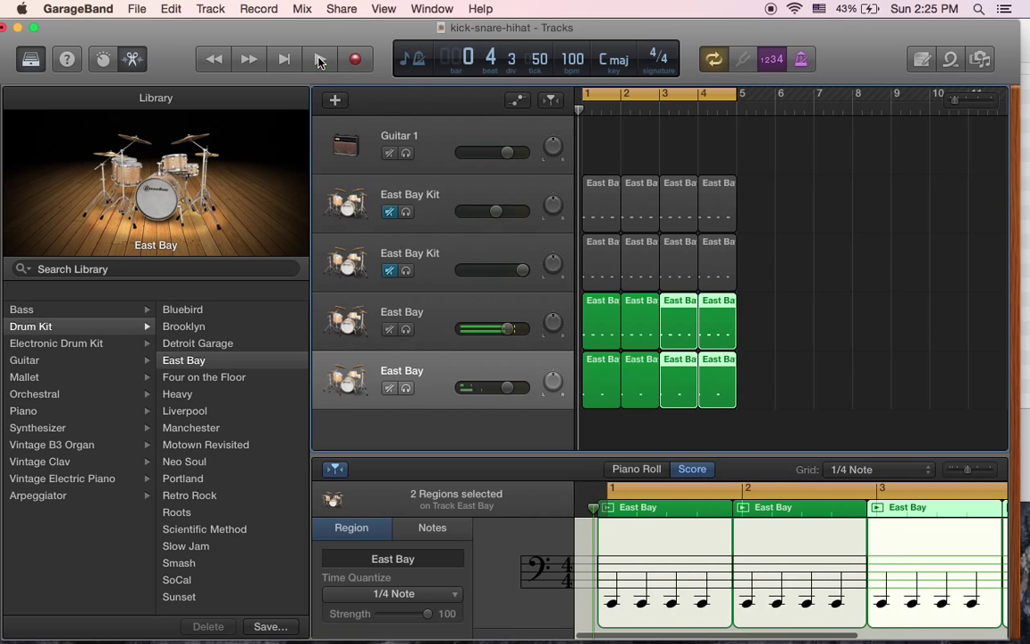
Mute the upper East Bay track and play the lower East Bay track without it
click(390, 330)
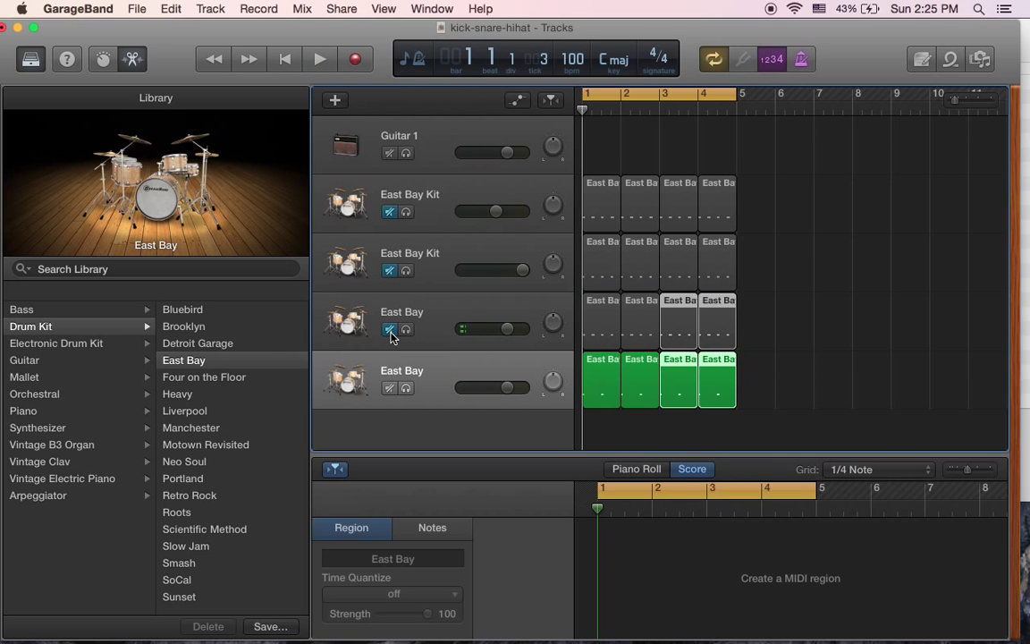
click(303, 69)
click(318, 65)
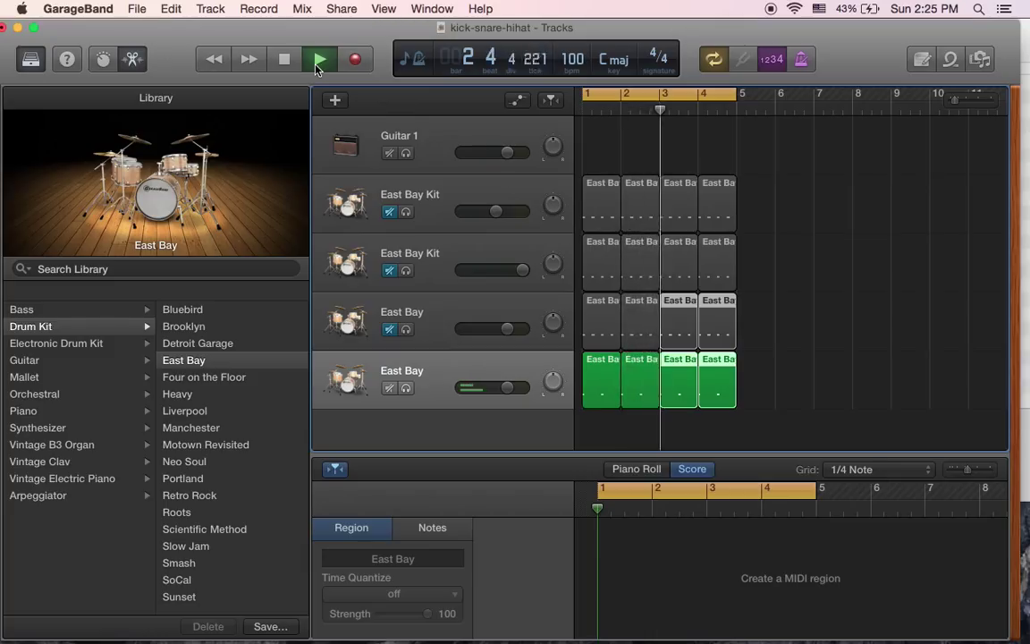
click(317, 62)
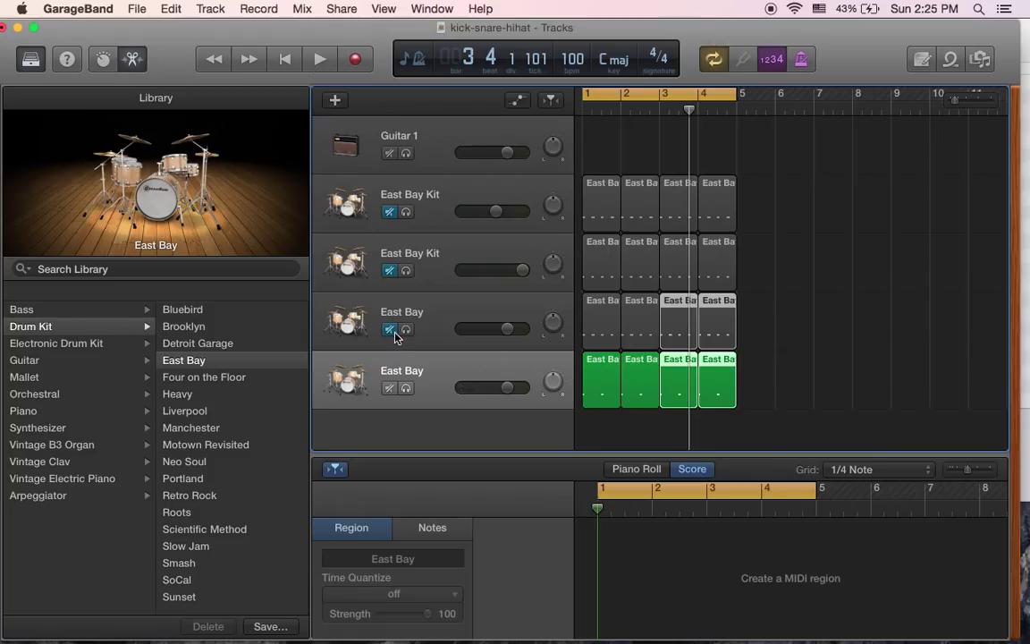
click(337, 101)
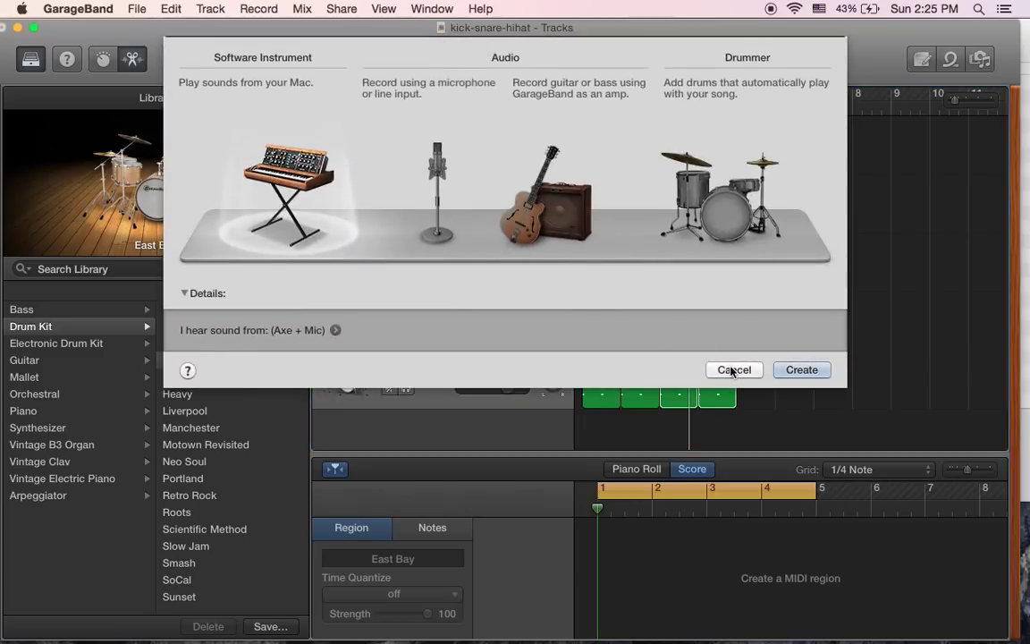
click(728, 190)
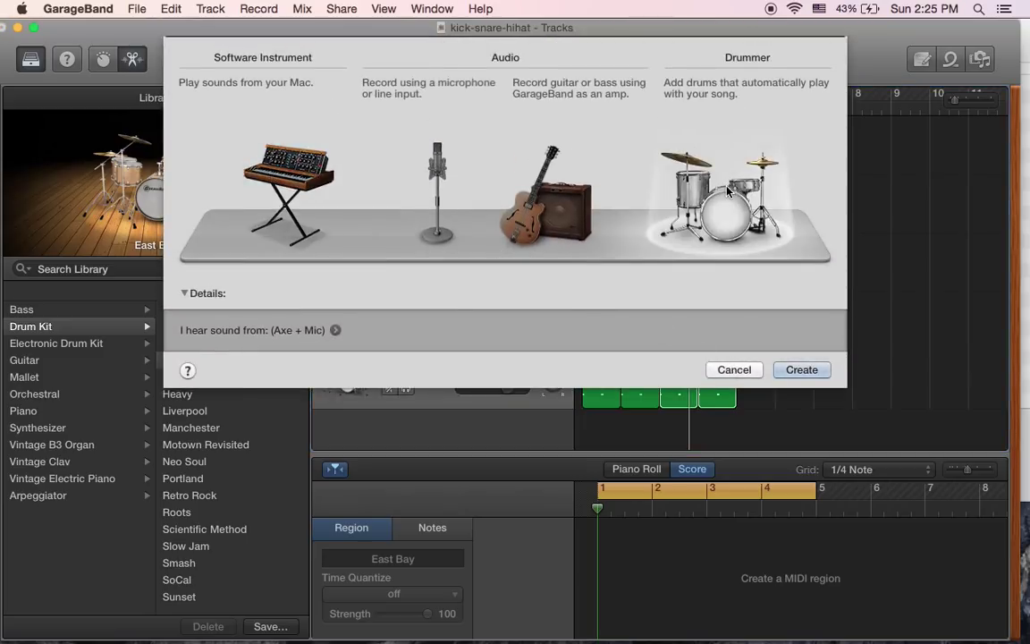
click(734, 370)
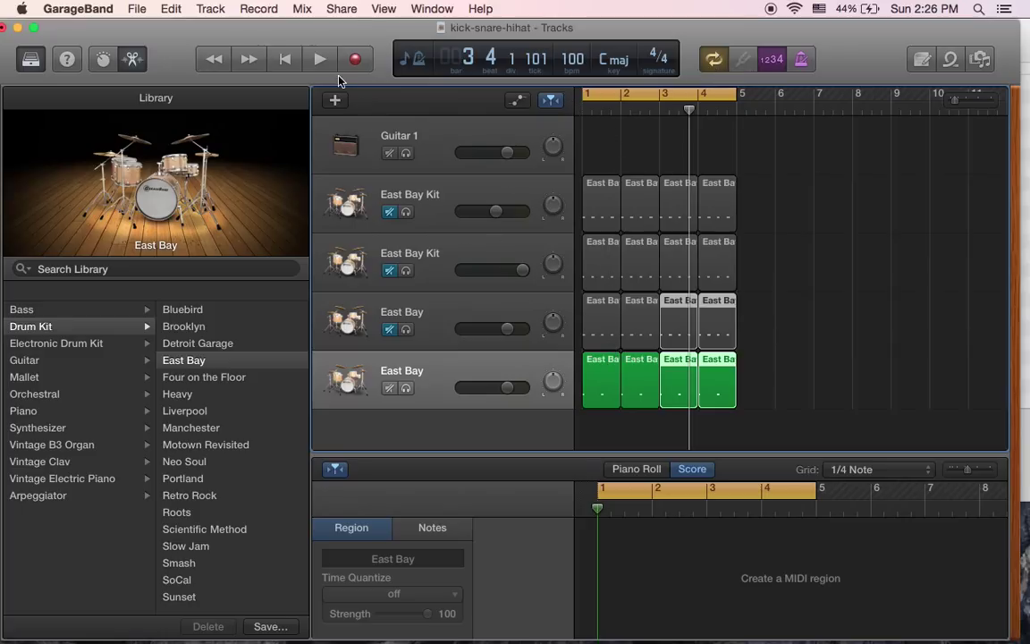
mouse_move(508, 631)
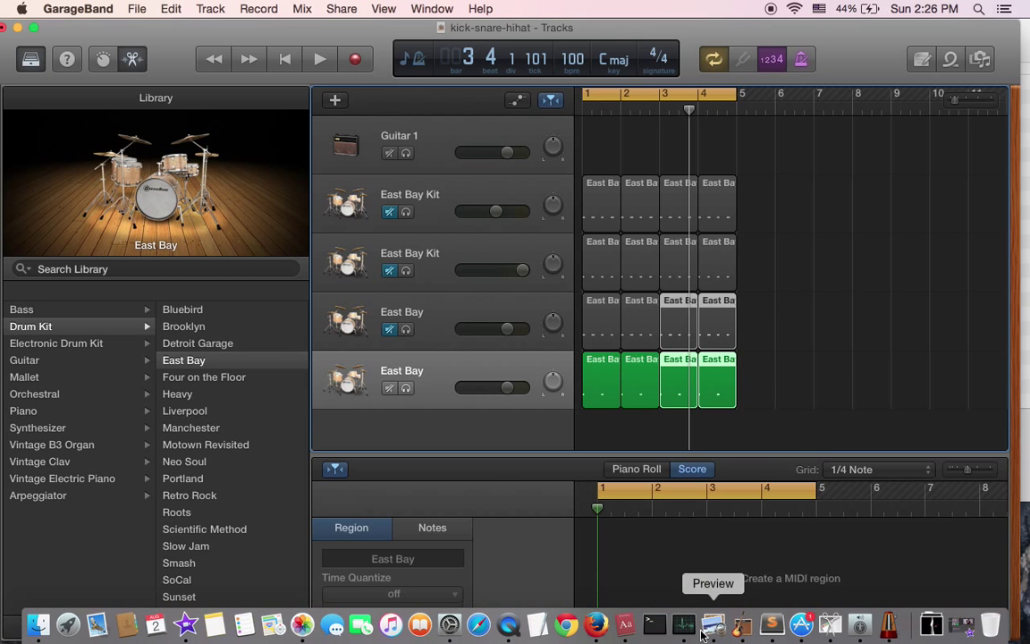
click(509, 626)
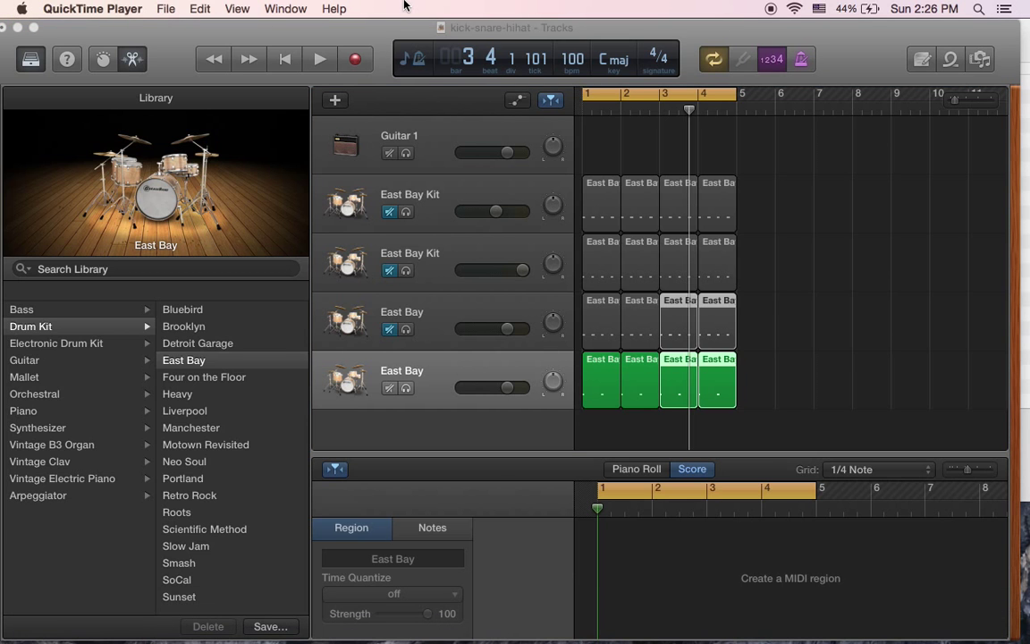